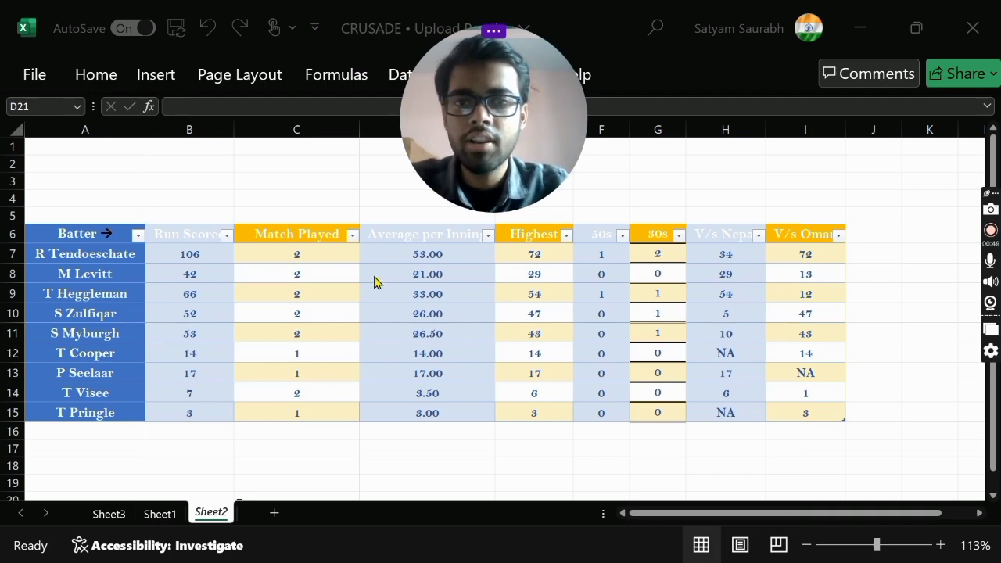
Step: Create a PivotTable from Table2, the batting statistics table on Sheet2, and place it on a new worksheet
left_click(160, 83)
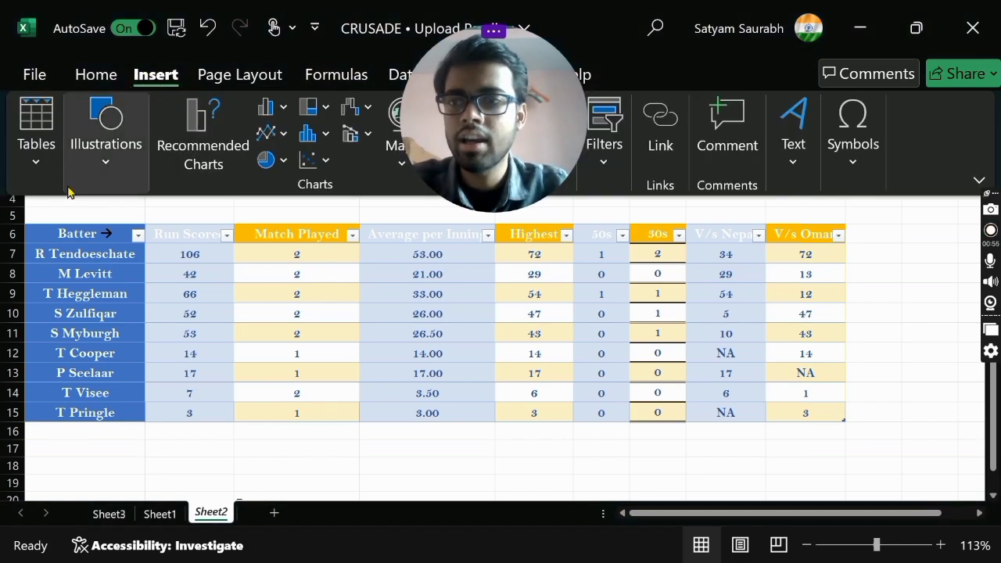
left_click(36, 160)
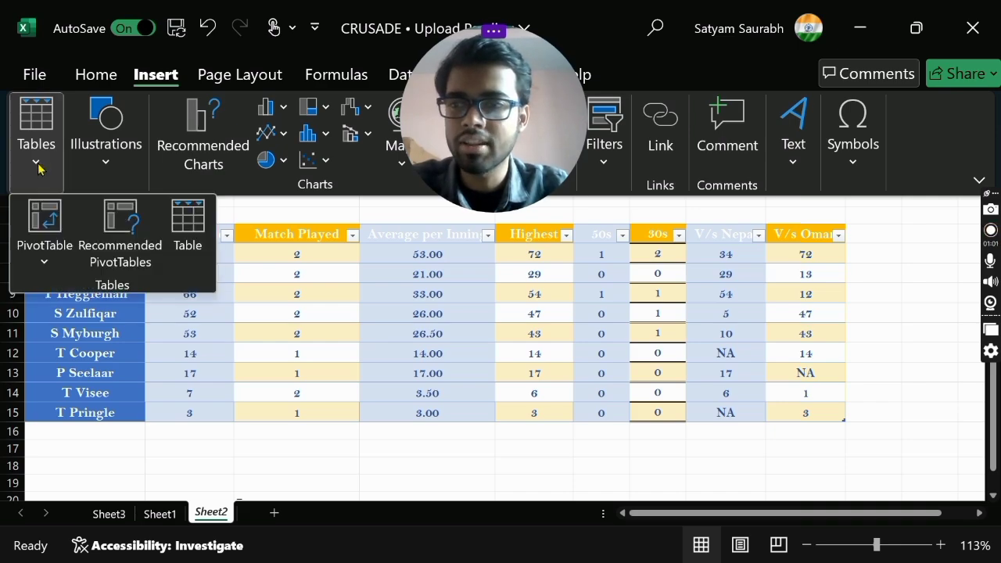
left_click(48, 239)
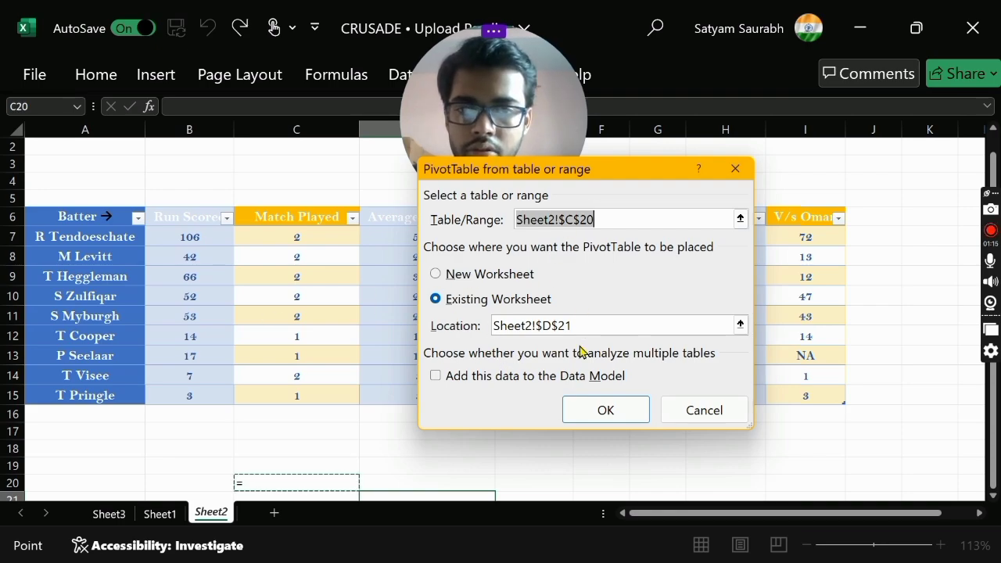
left_click(268, 278)
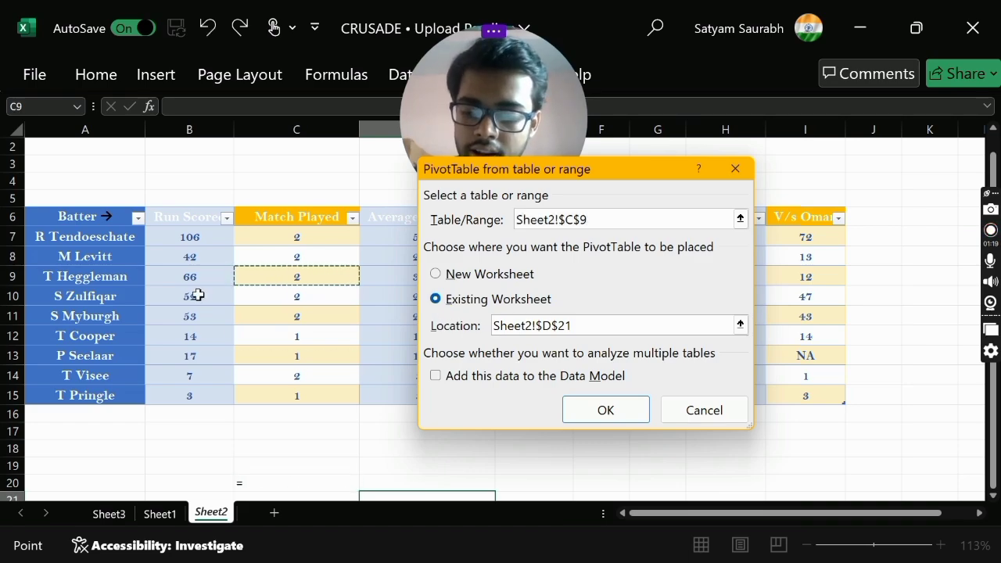
key("ctrl+a")
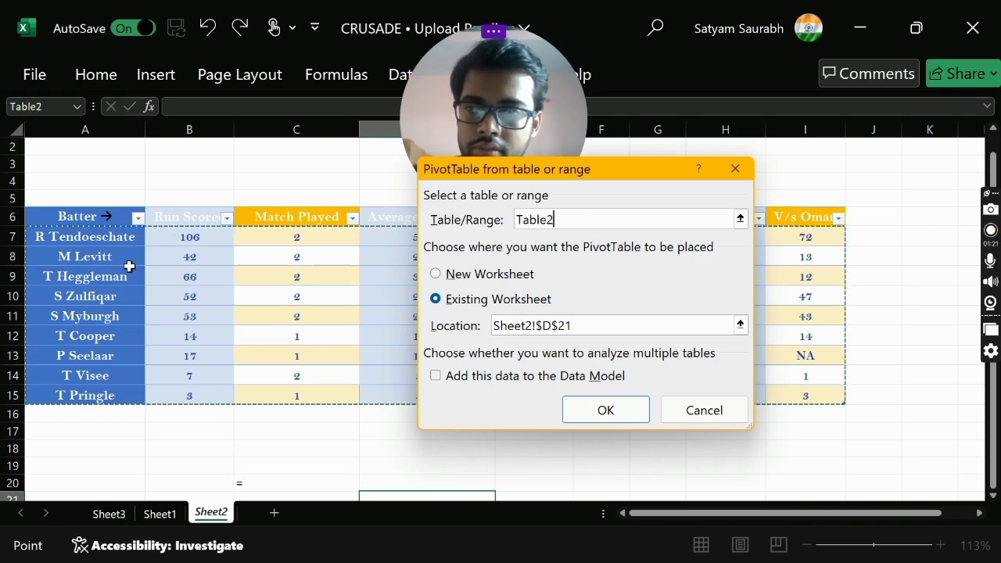
left_click(55, 218)
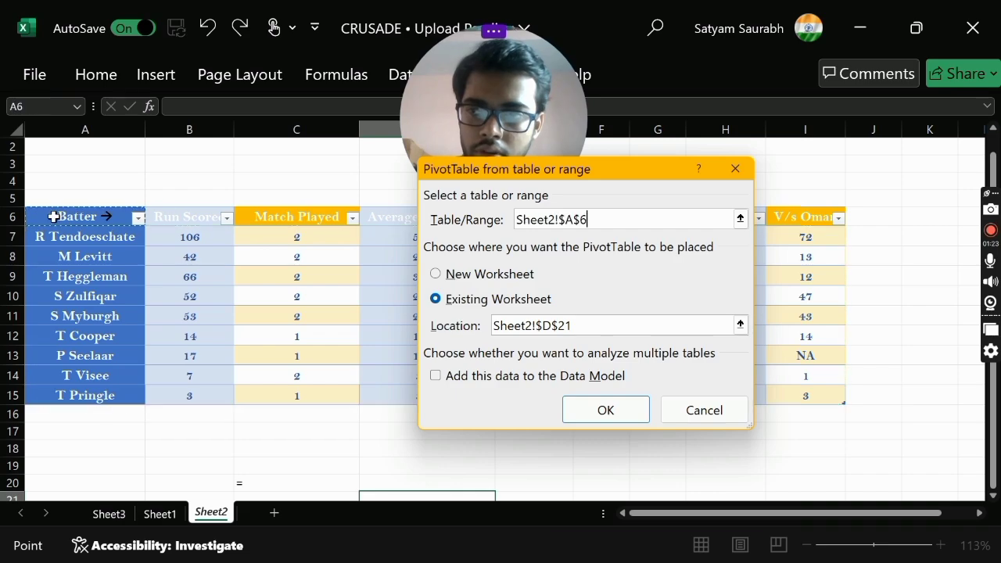
key("ctrl+a")
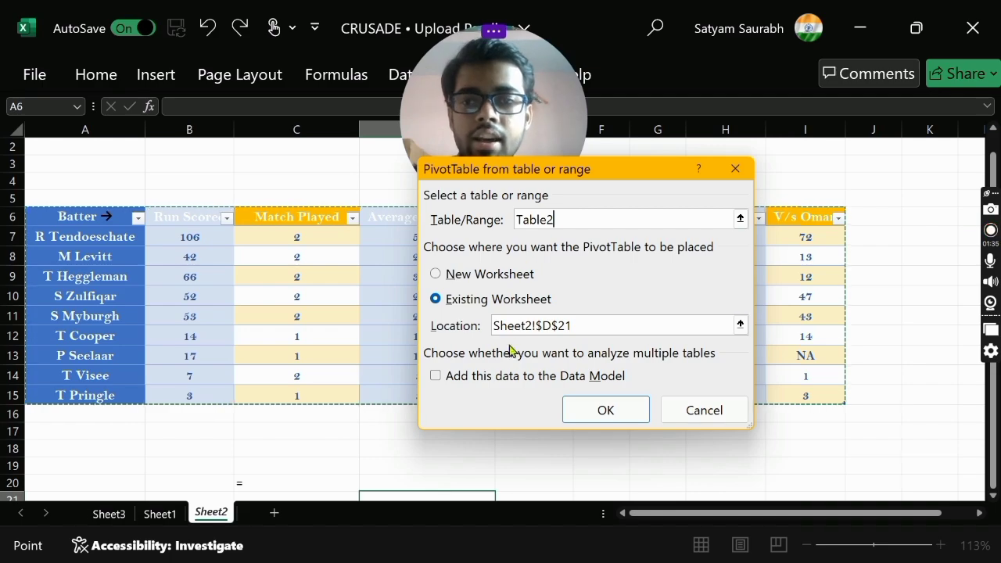
left_click(488, 274)
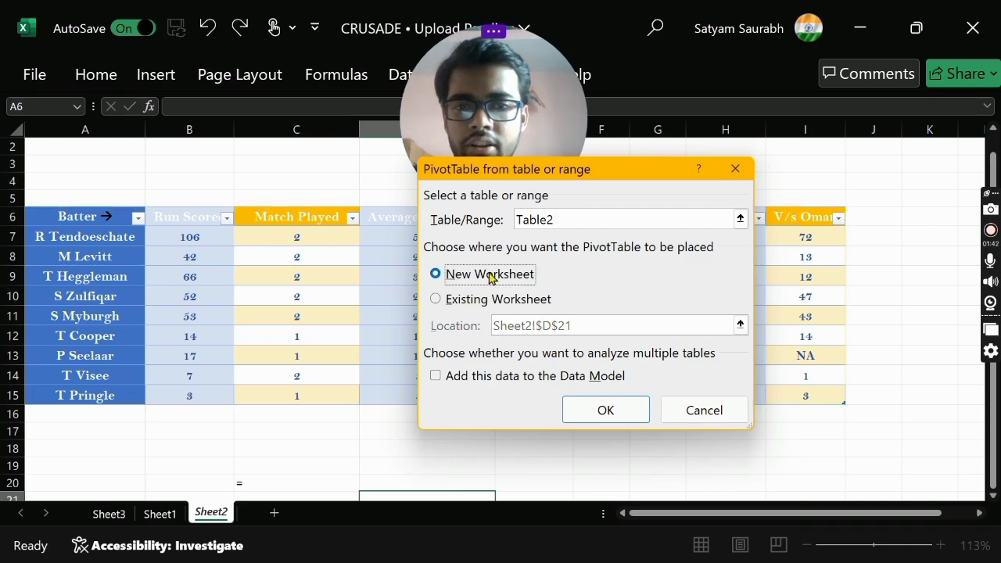
left_click(606, 411)
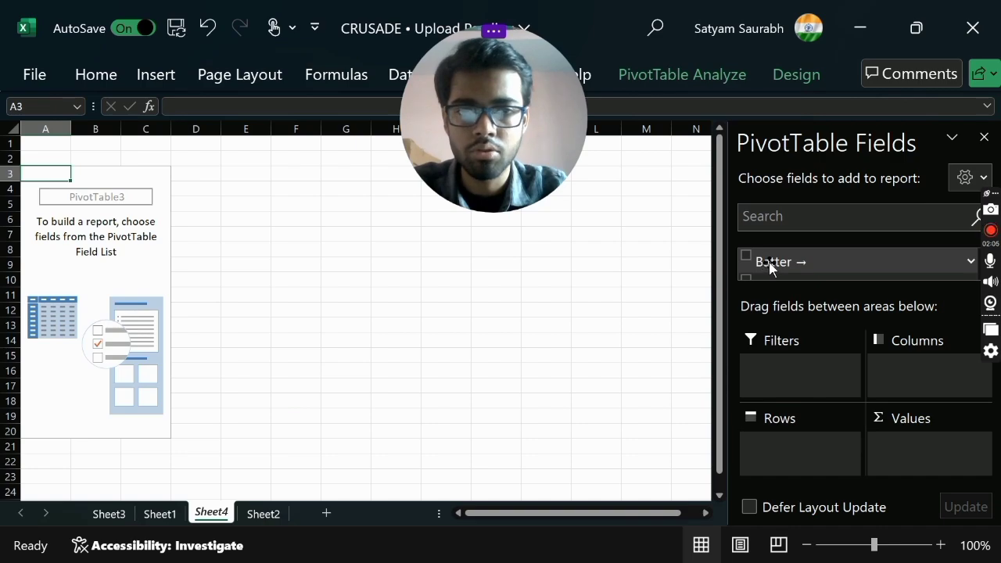
Step: Build the PivotTable with Batter and then Match Played as row fields and Run Scored as a summed value
left_click_drag(770, 268, 771, 451)
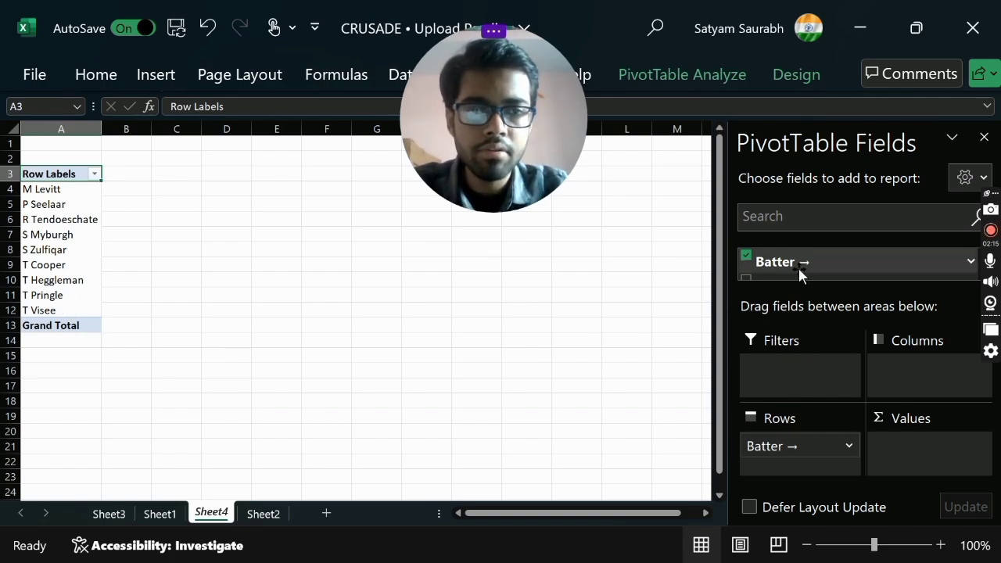
scroll(809, 270, "down", 2)
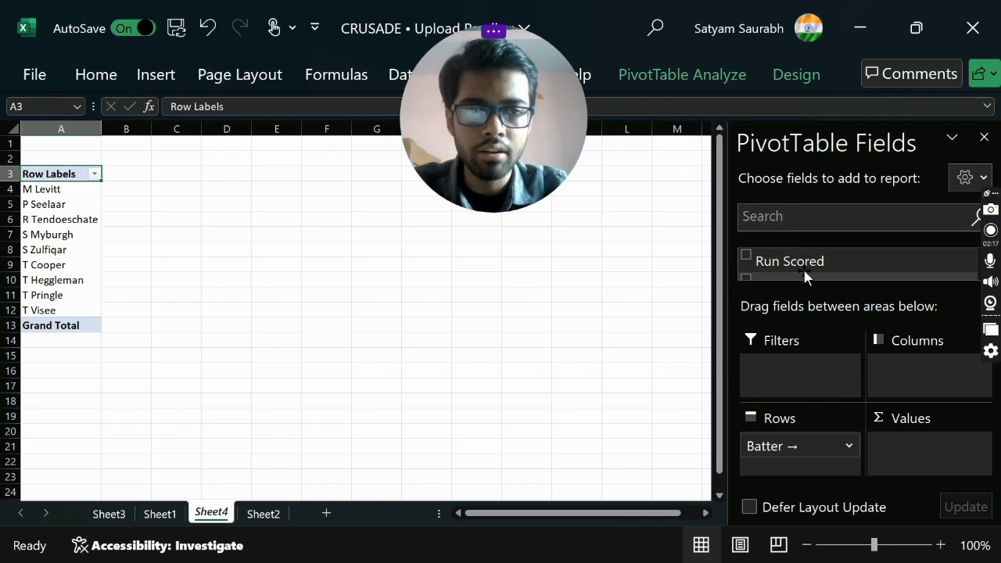
left_click_drag(790, 253, 905, 453)
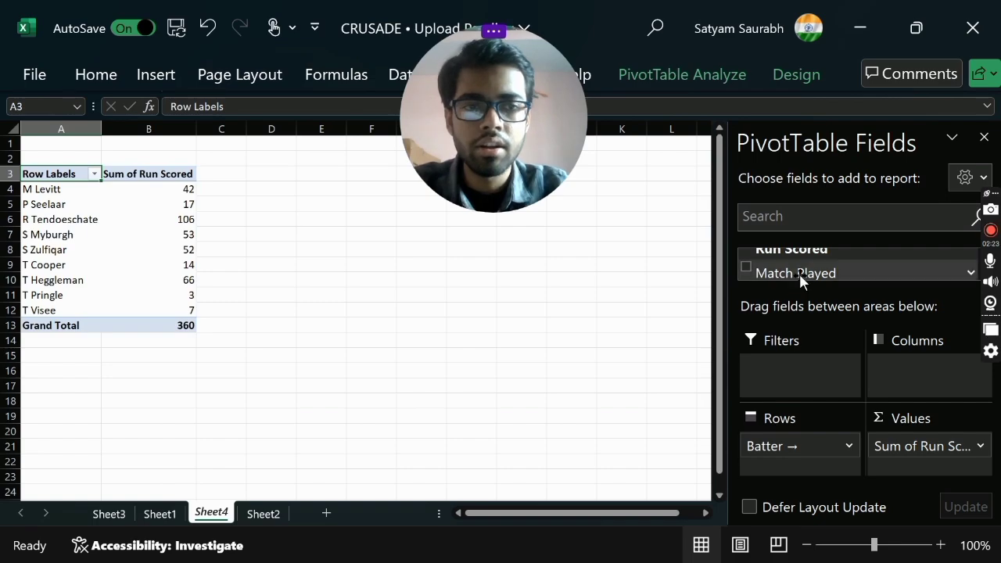
left_click_drag(793, 269, 878, 463)
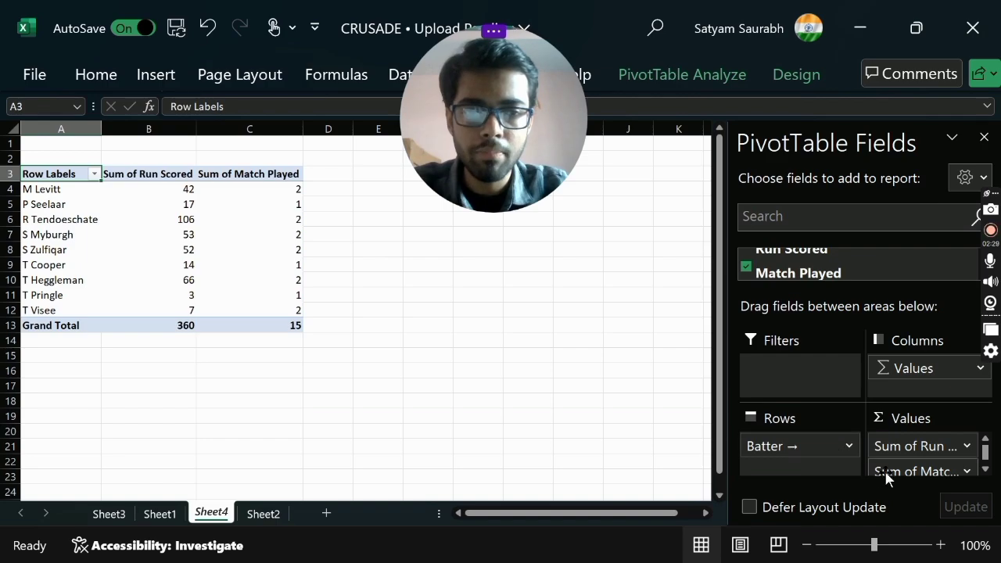
left_click_drag(887, 472, 767, 467)
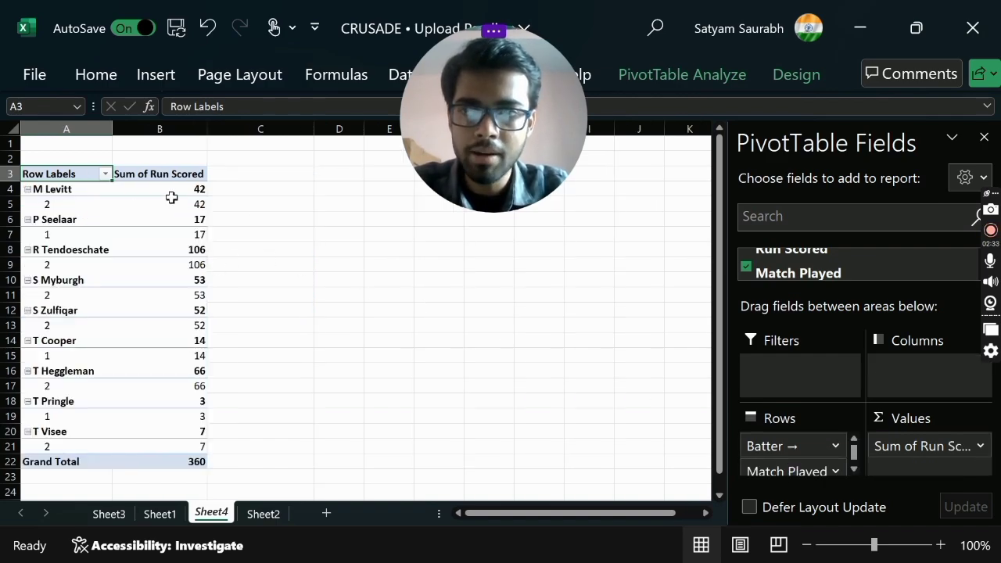
Step: Collapse the entire Batter field in the PivotTable rows to hide the Match Played sub-rows
right_click(37, 190)
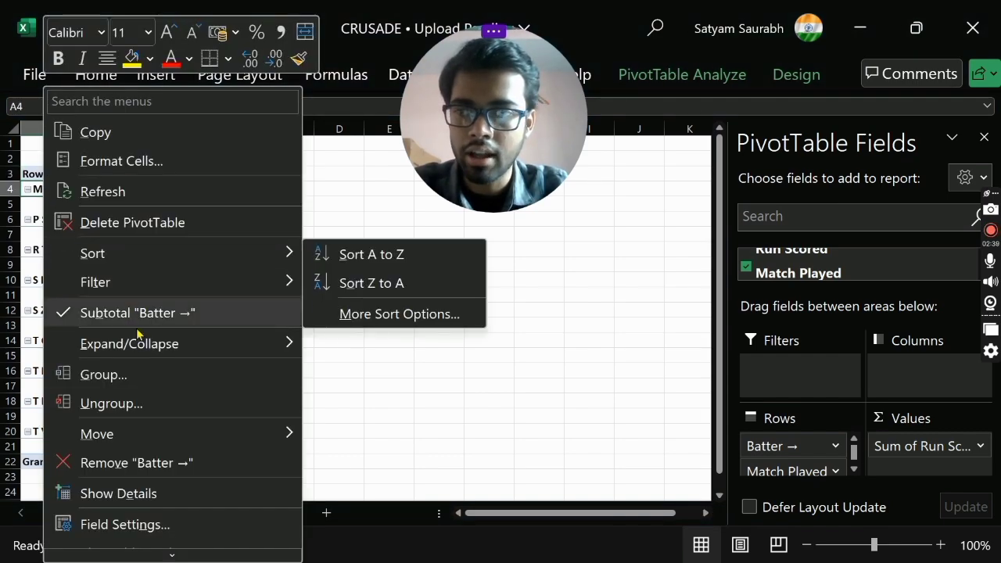
mouse_move(134, 344)
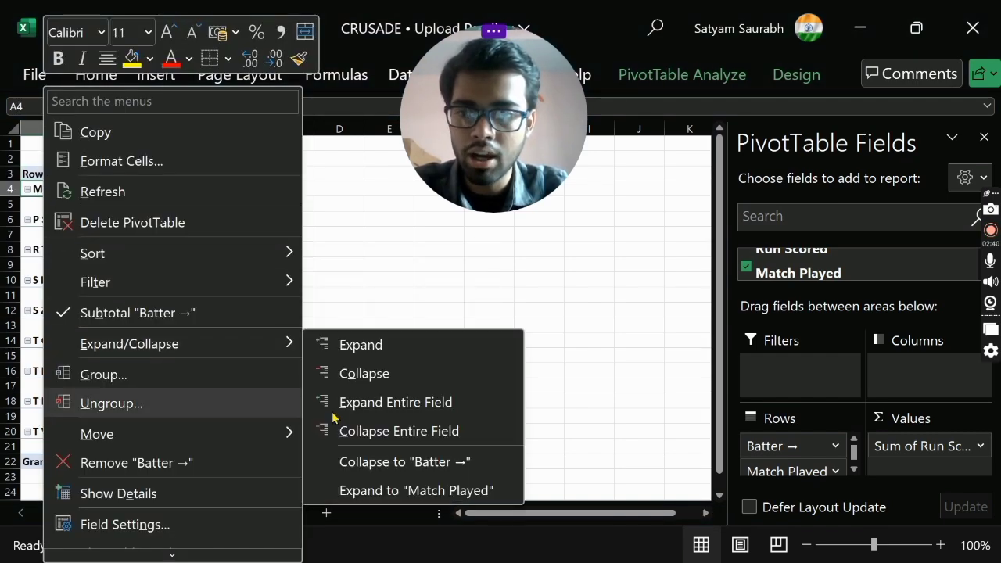
left_click(363, 440)
left_click(308, 312)
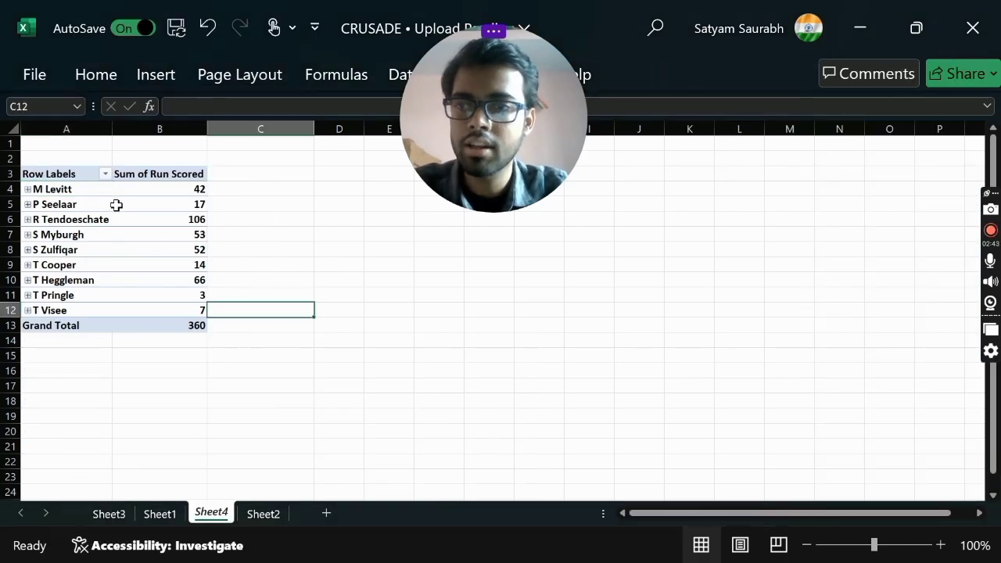
left_click(116, 205)
left_click(154, 268)
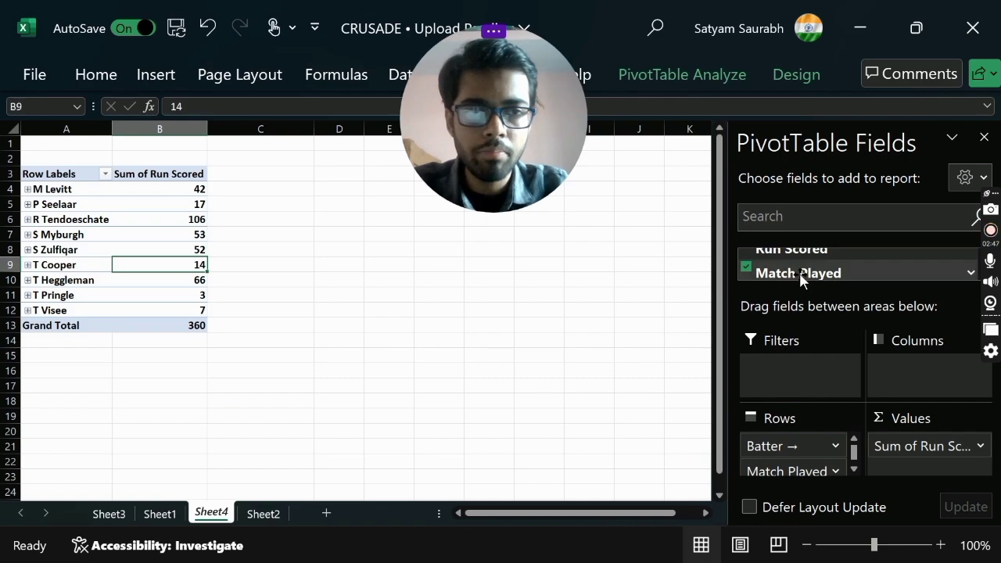
Step: Add Average per Inning as a second summed value field after Run Scored in the PivotTable
scroll(801, 272, "down", 1)
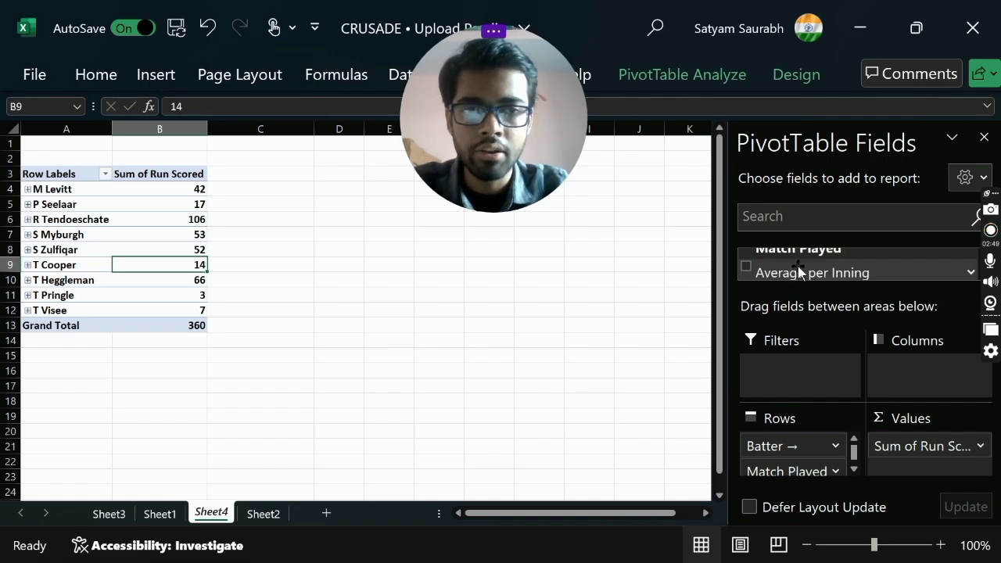
left_click_drag(793, 273, 874, 474)
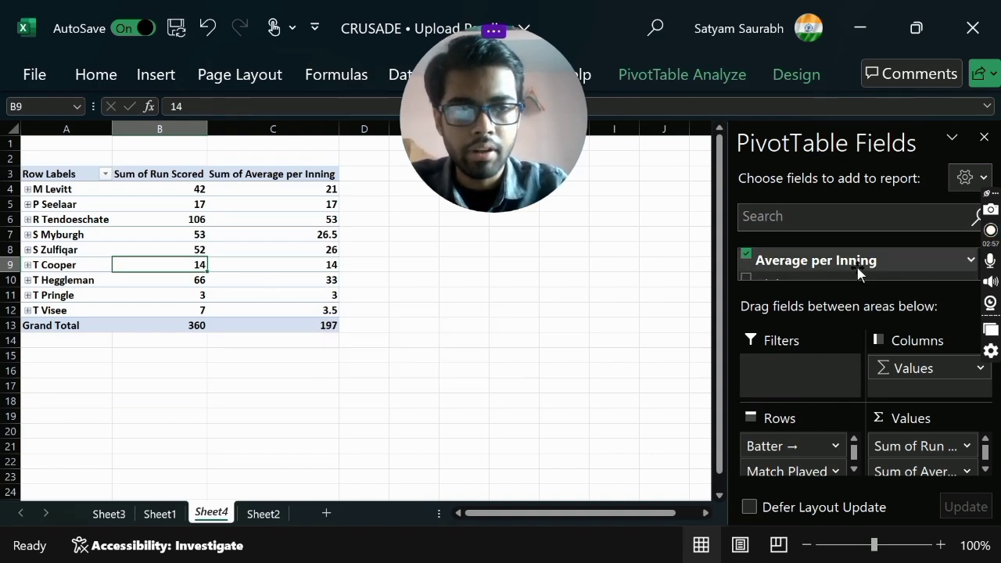
scroll(857, 267, "down", 5)
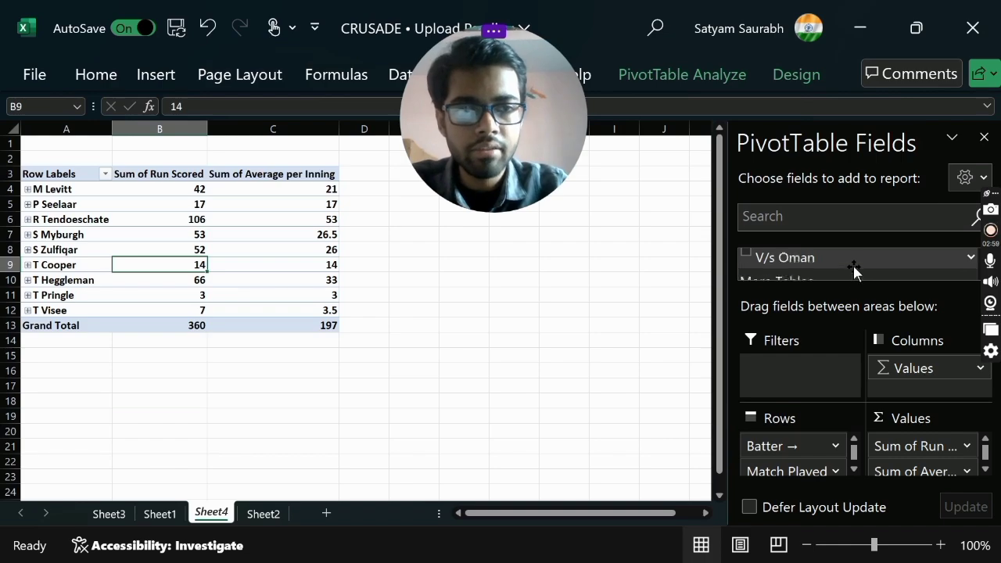
scroll(853, 266, "down", 1)
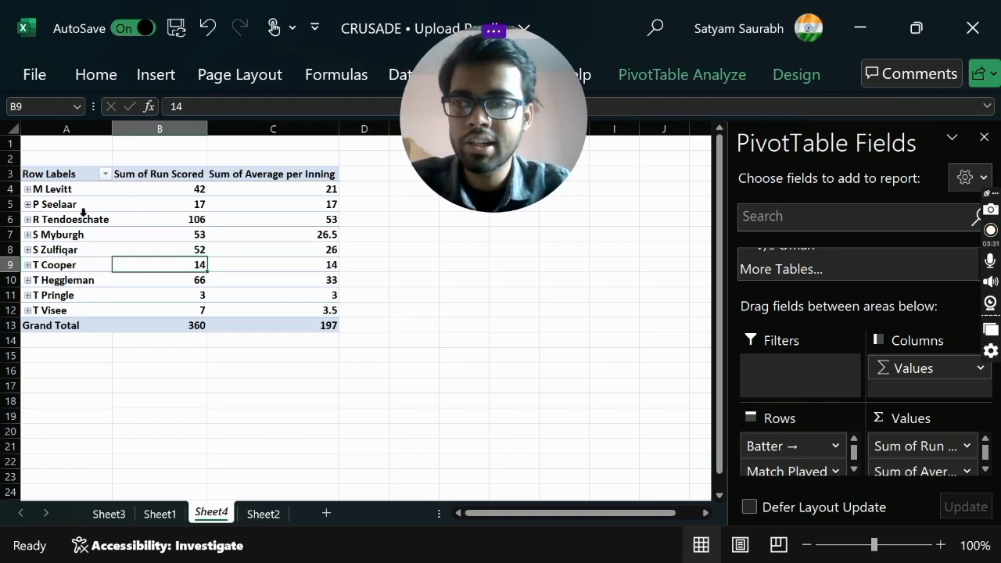
Step: Sort the Batter row labels in descending order by Sum of Run Scored
left_click(105, 174)
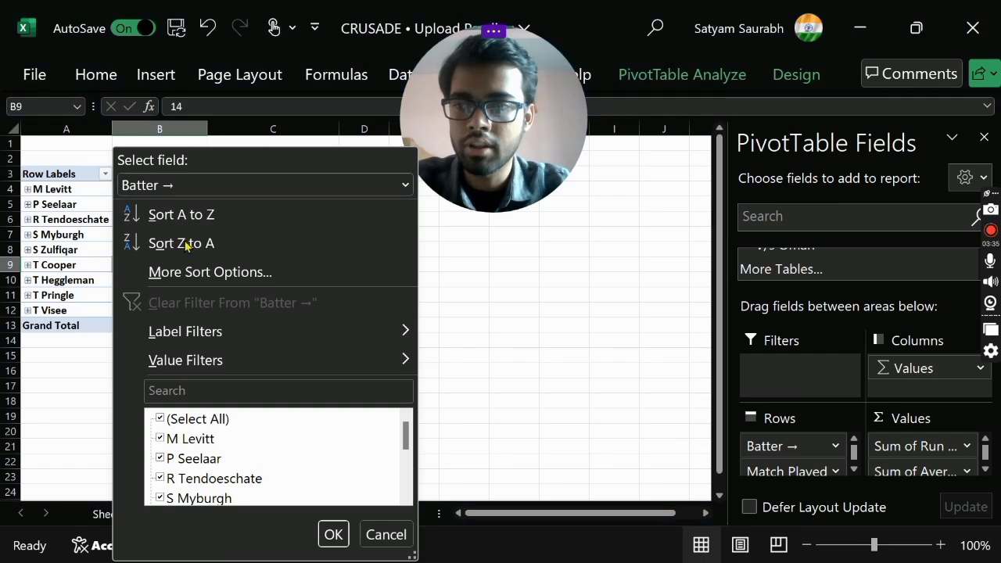
left_click(194, 272)
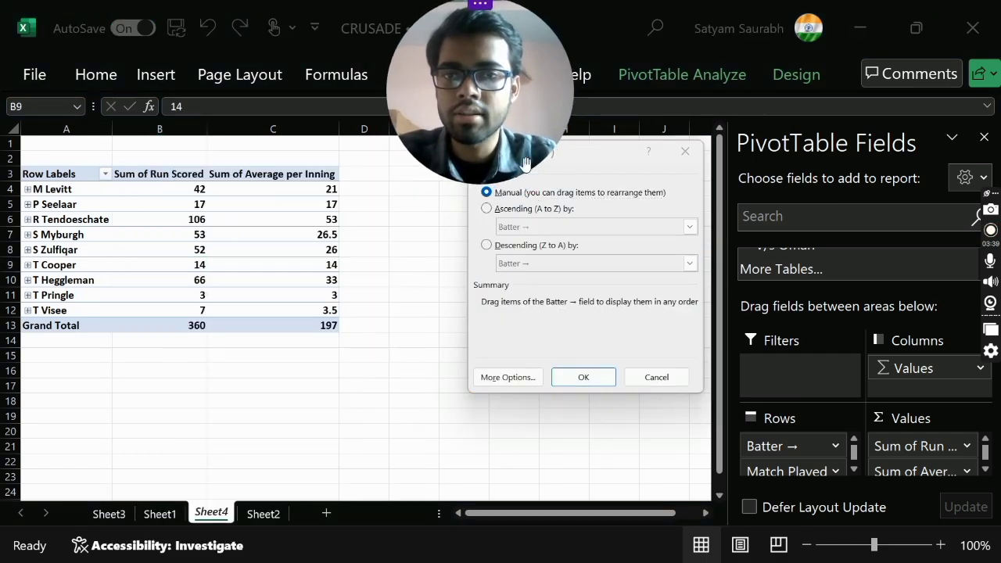
left_click_drag(610, 159, 608, 217)
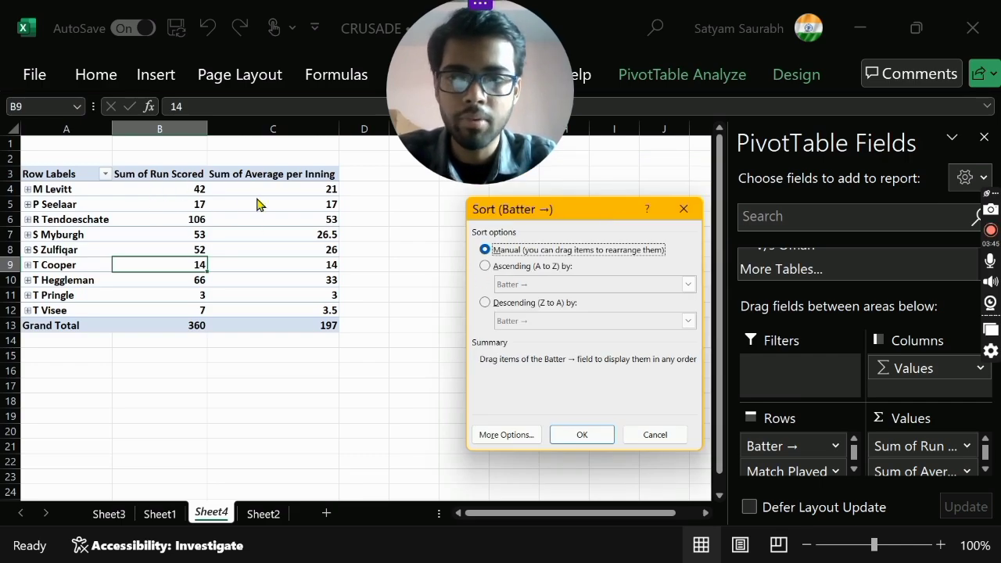
left_click(484, 304)
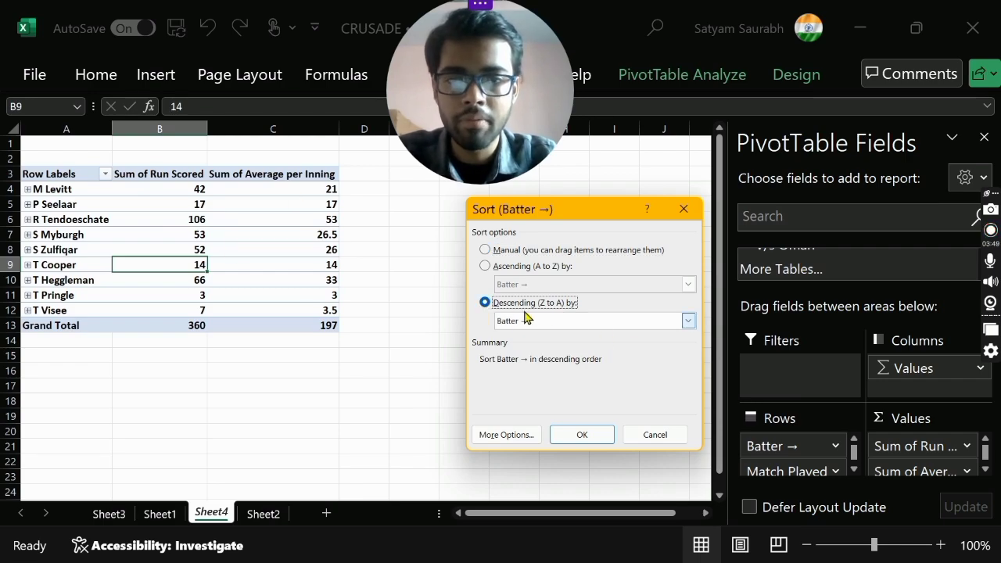
left_click(687, 321)
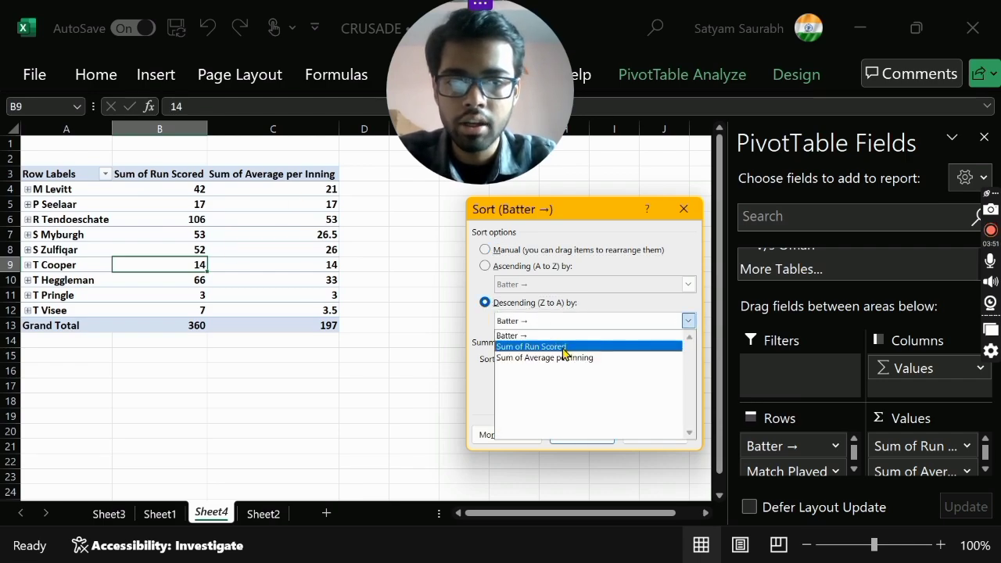
left_click(573, 348)
left_click(582, 435)
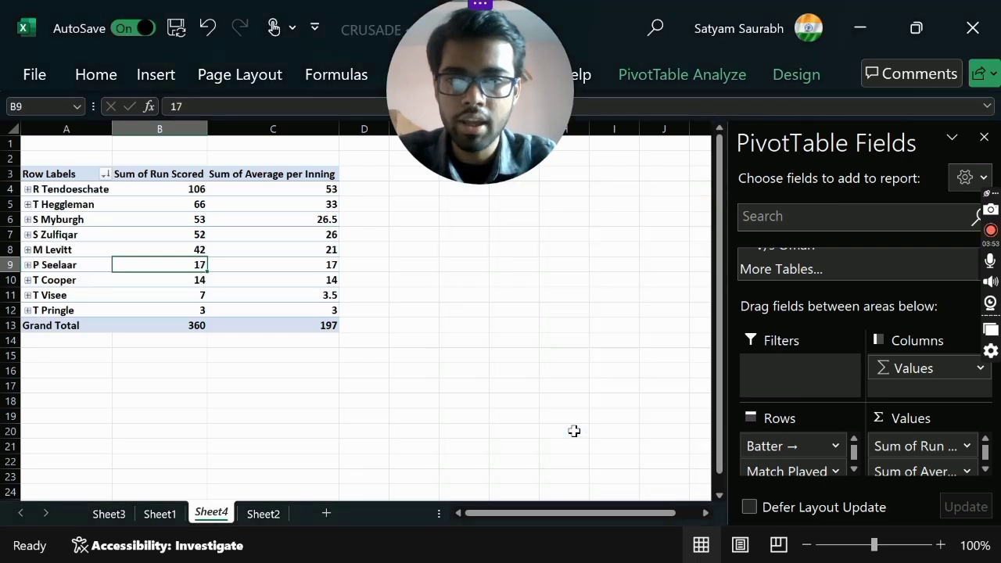
left_click(513, 416)
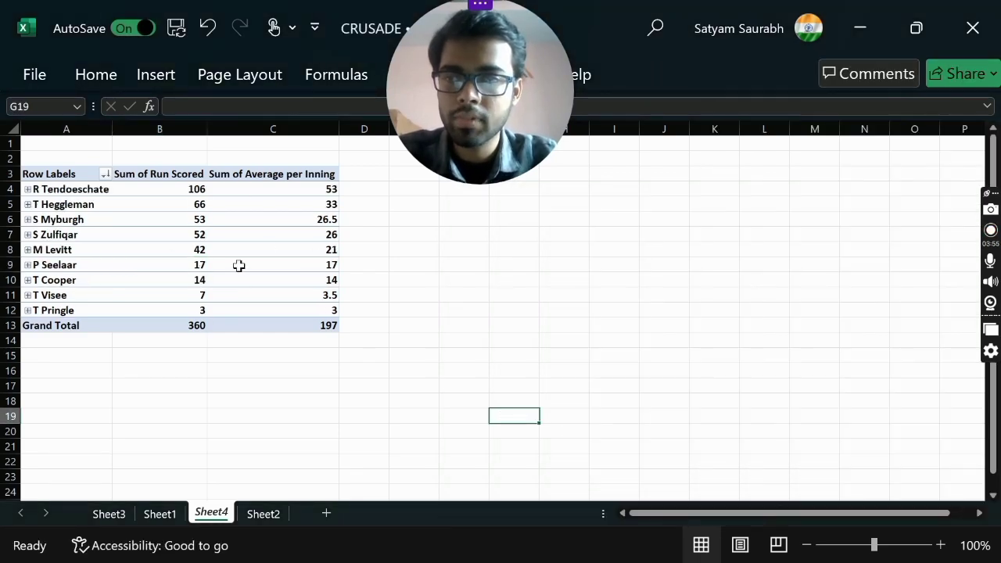
mouse_move(201, 244)
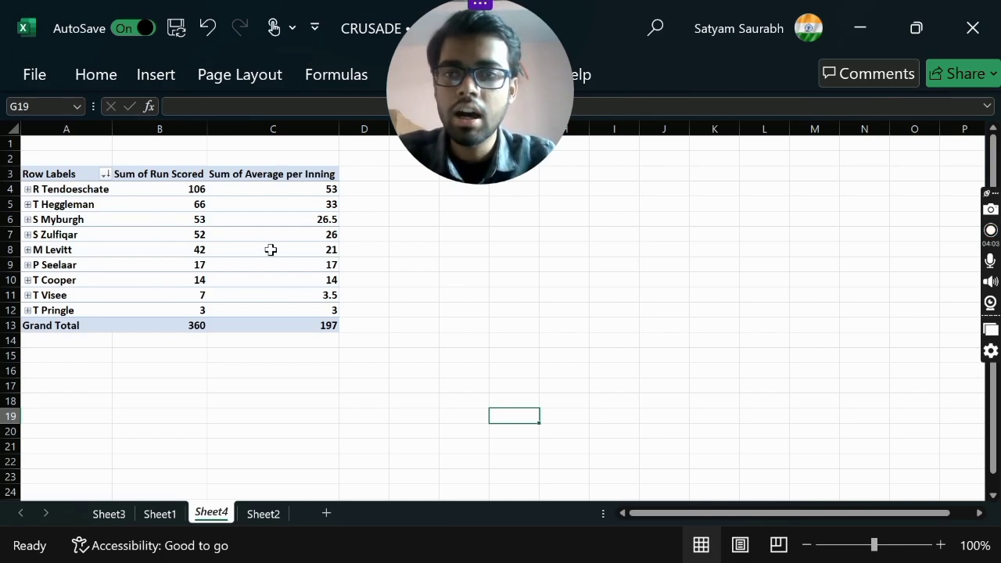
mouse_move(271, 249)
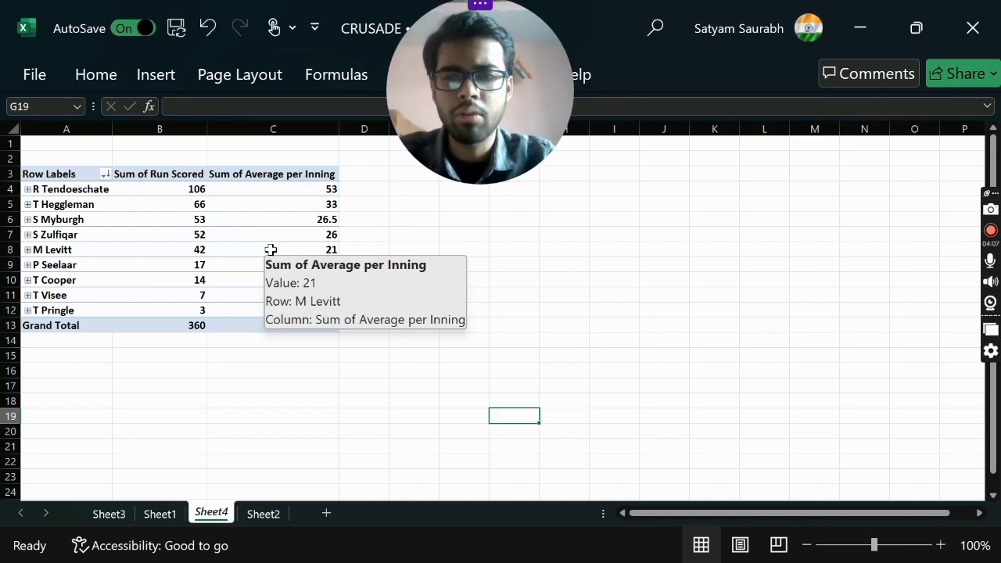
mouse_move(276, 203)
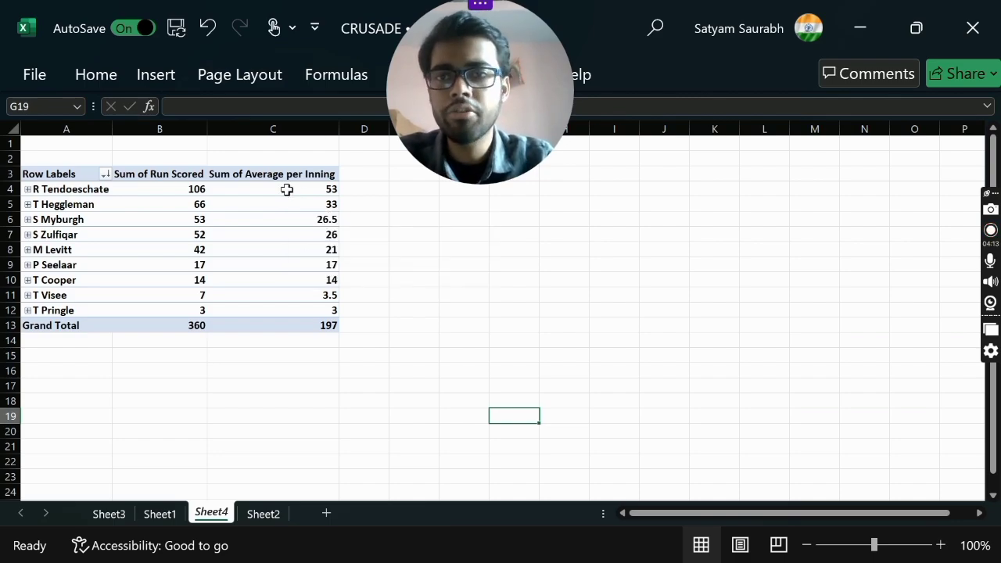
left_click(96, 76)
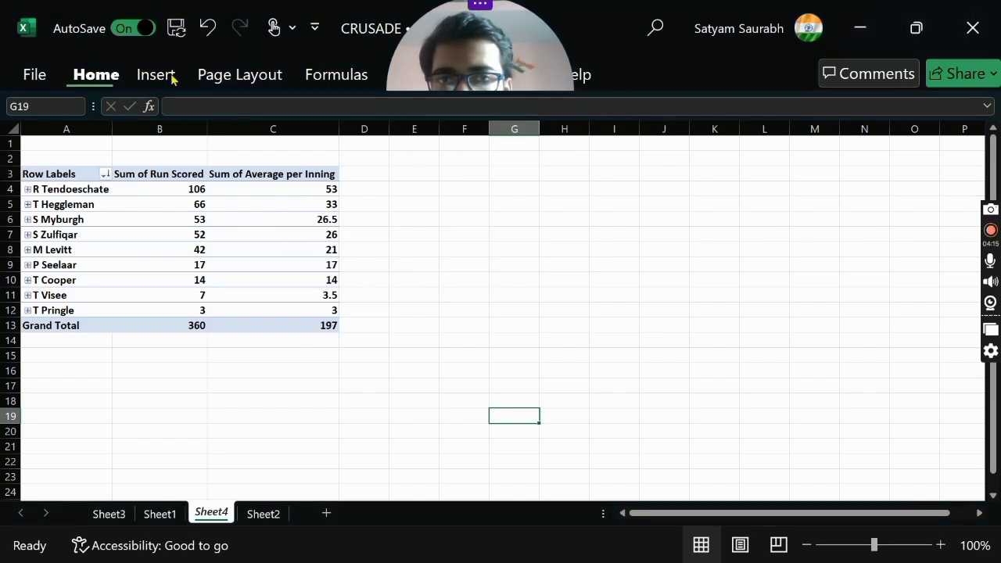
Step: Start a new calculated field for the PivotTable and name it RANDOM
left_click(290, 255)
left_click(232, 221)
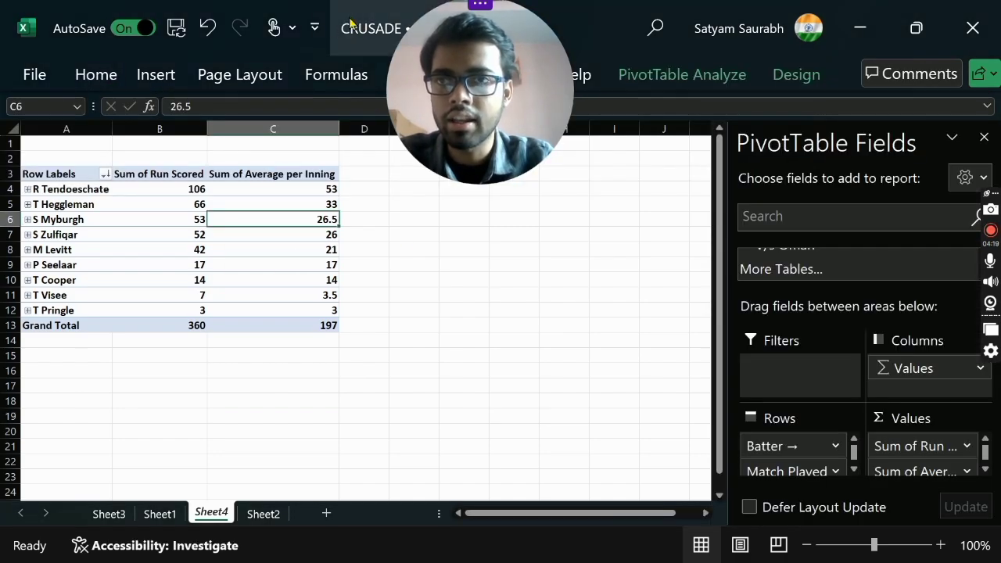
left_click(97, 75)
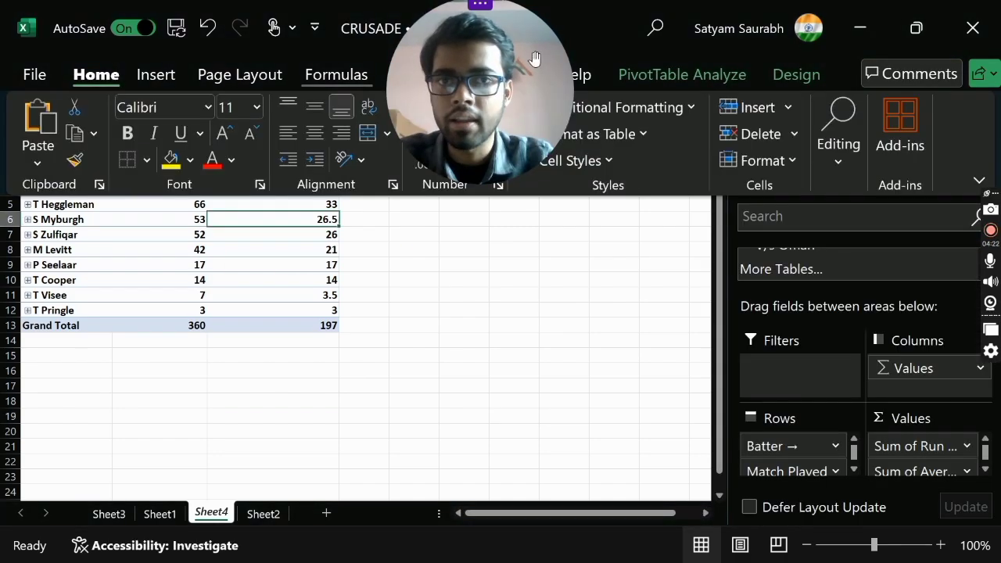
left_click(695, 78)
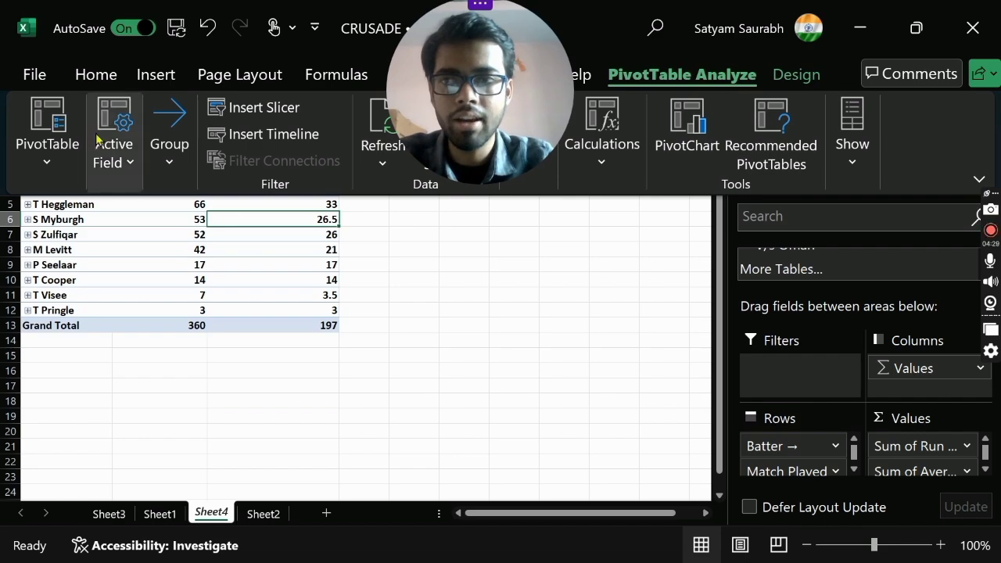
left_click(602, 173)
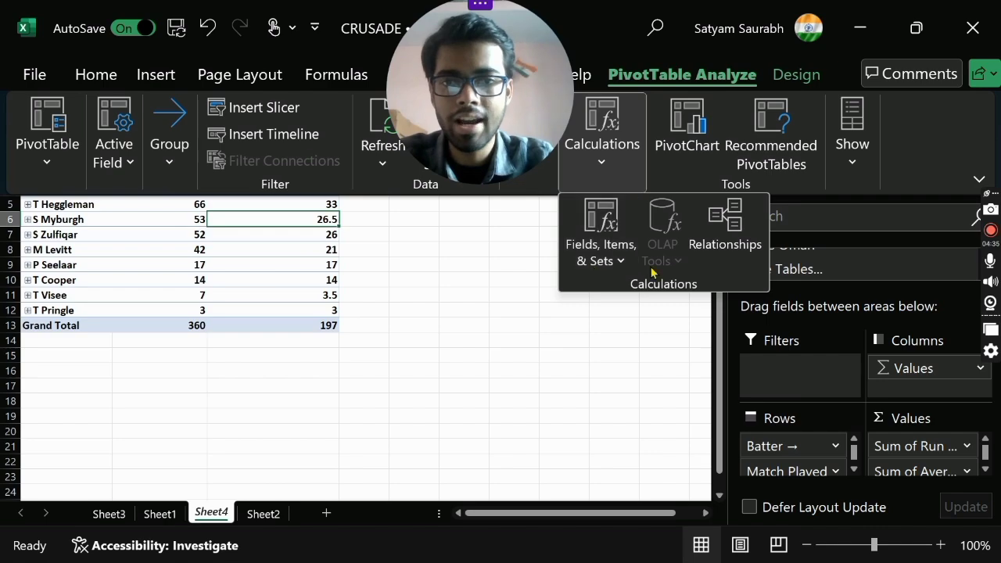
left_click(615, 260)
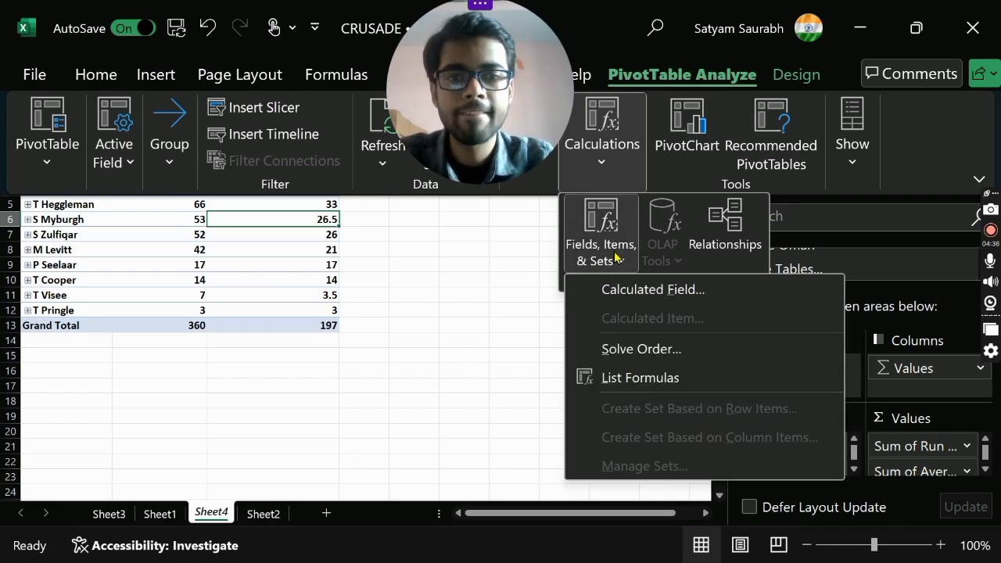
left_click(647, 297)
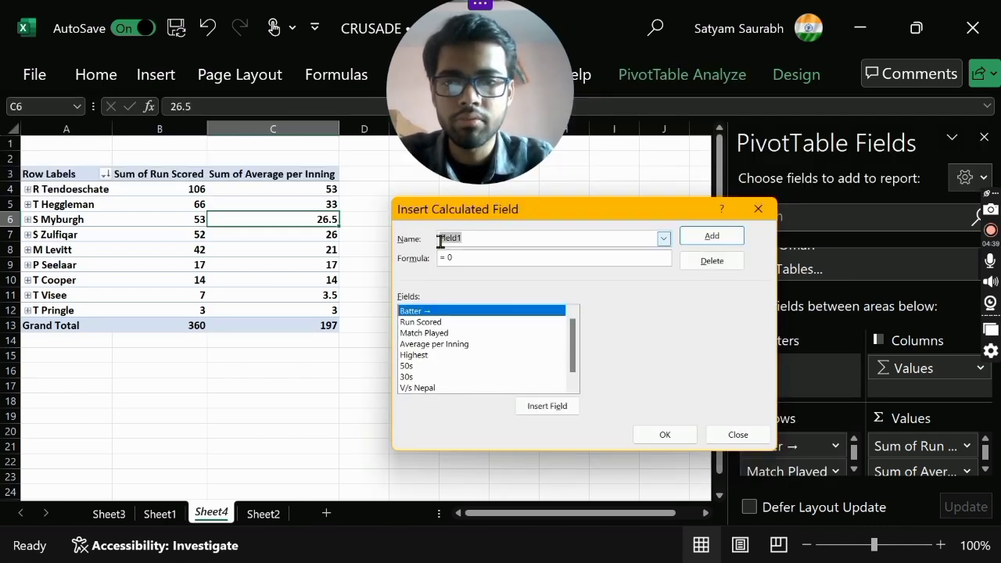
key("BackSpace")
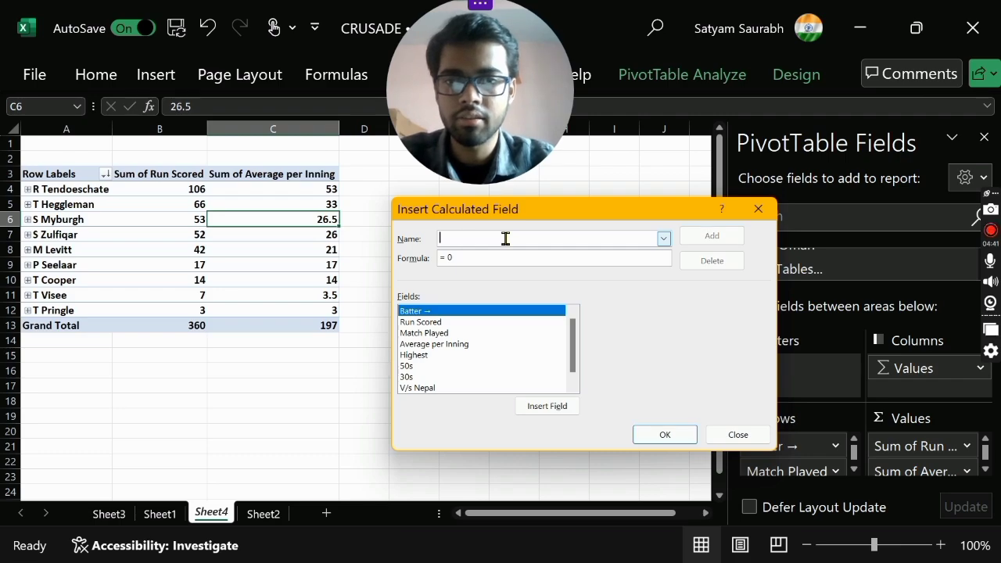
type("RANDOM")
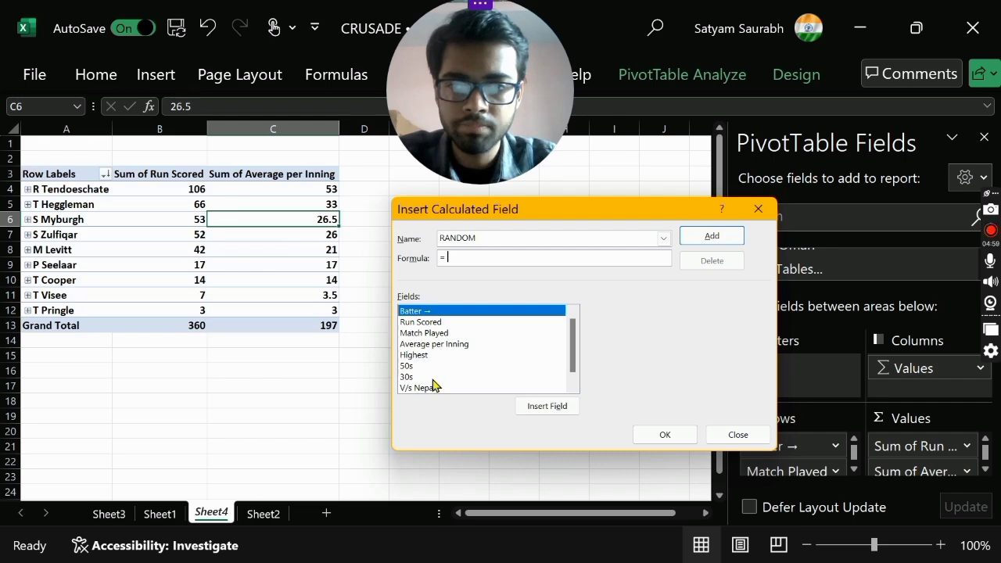
Step: Try to define RANDOM's formula as 'V/s Nepal' + 'V/s Oman' 'V/s Oman' using the available fields
scroll(442, 378, "down", 1)
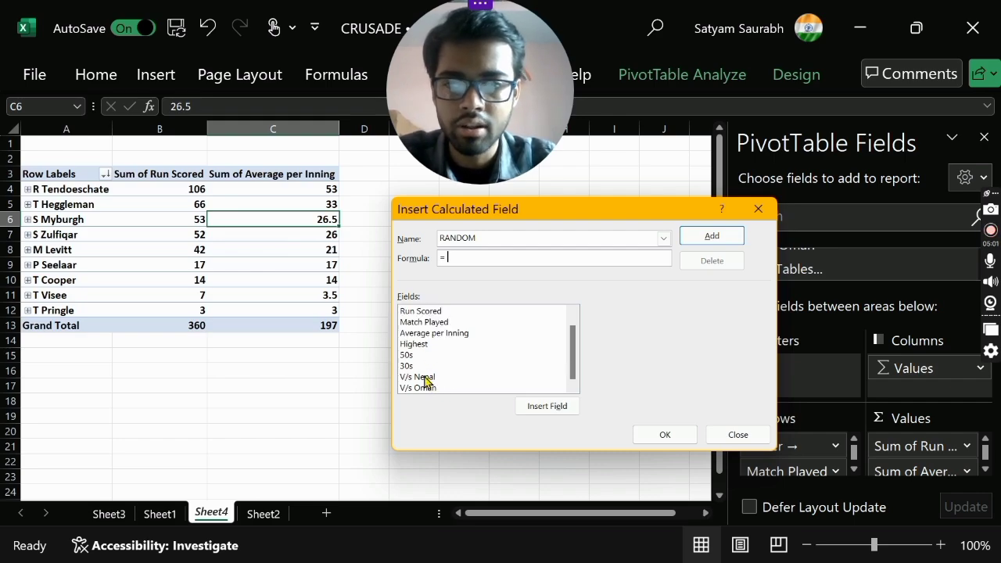
left_click(424, 380)
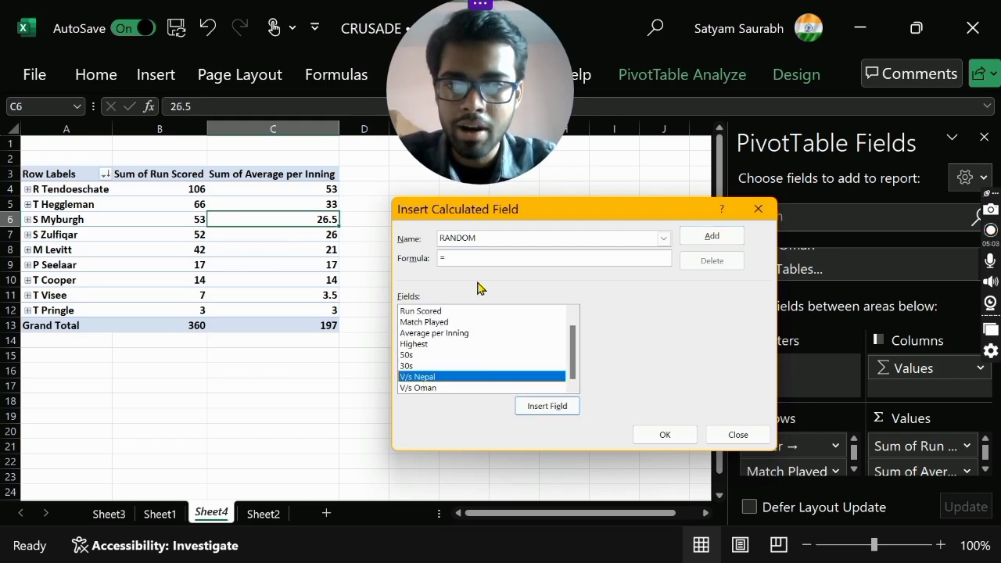
left_click(476, 258)
left_click(429, 369)
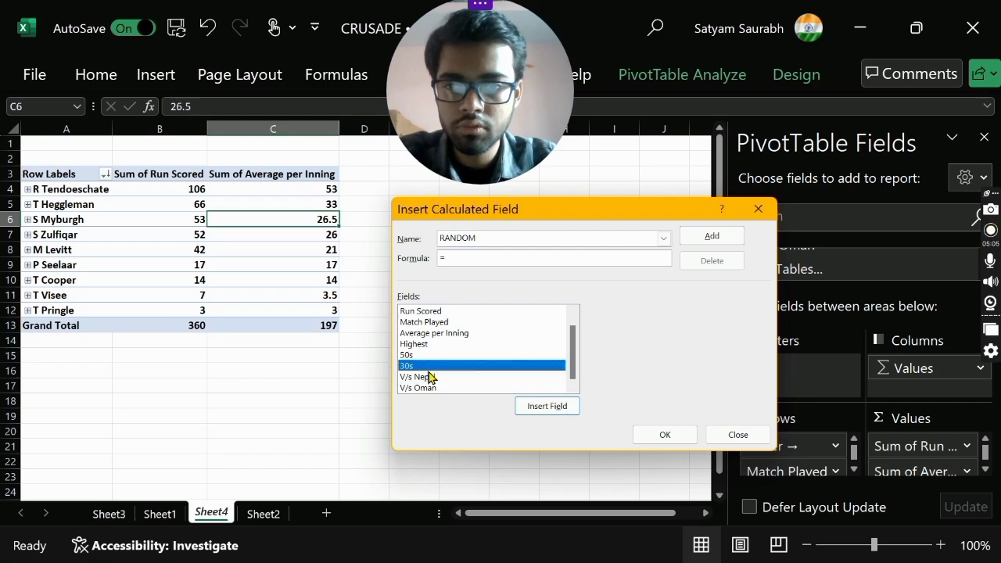
double_click(432, 378)
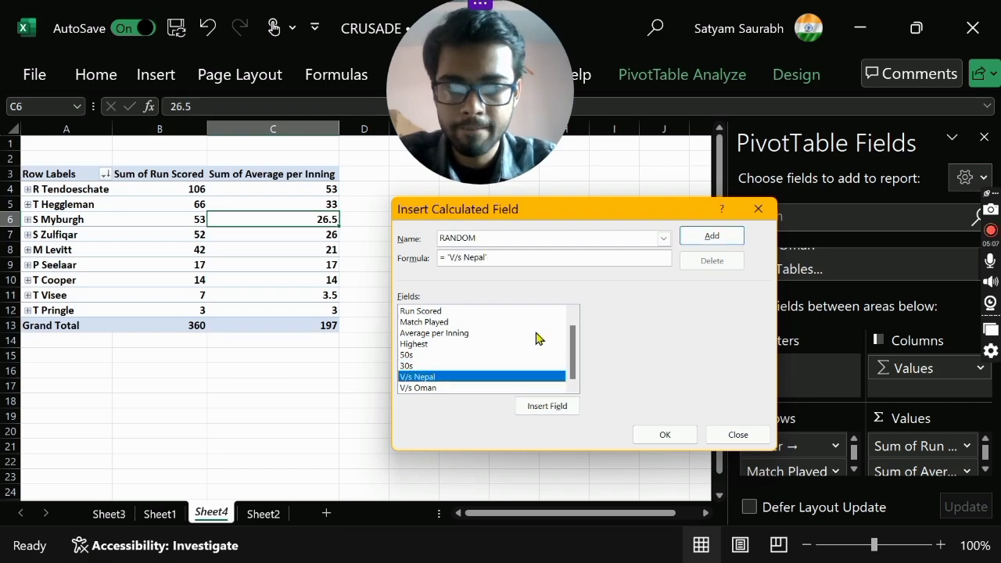
type("+")
double_click(434, 388)
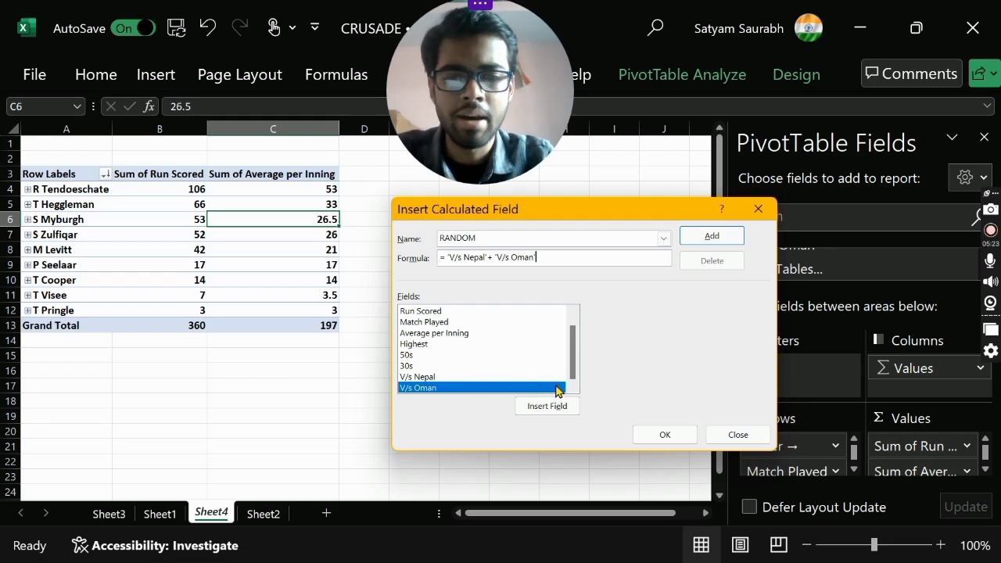
left_click(546, 408)
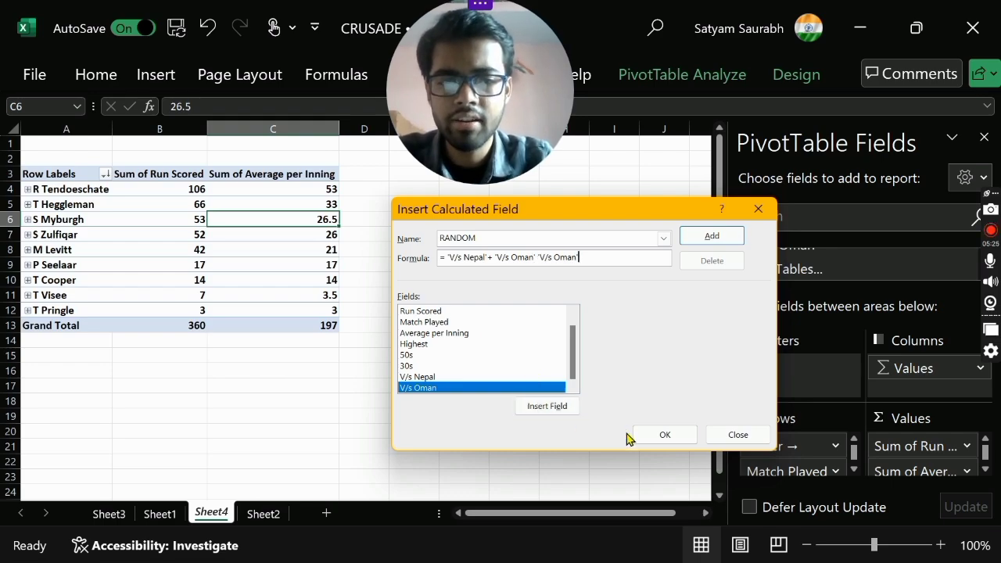
left_click(663, 438)
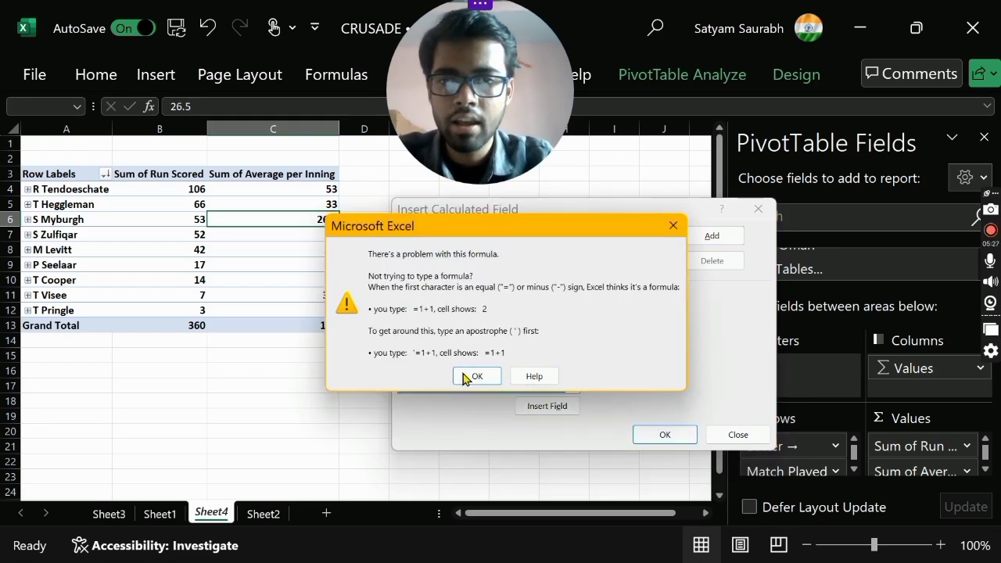
left_click(474, 376)
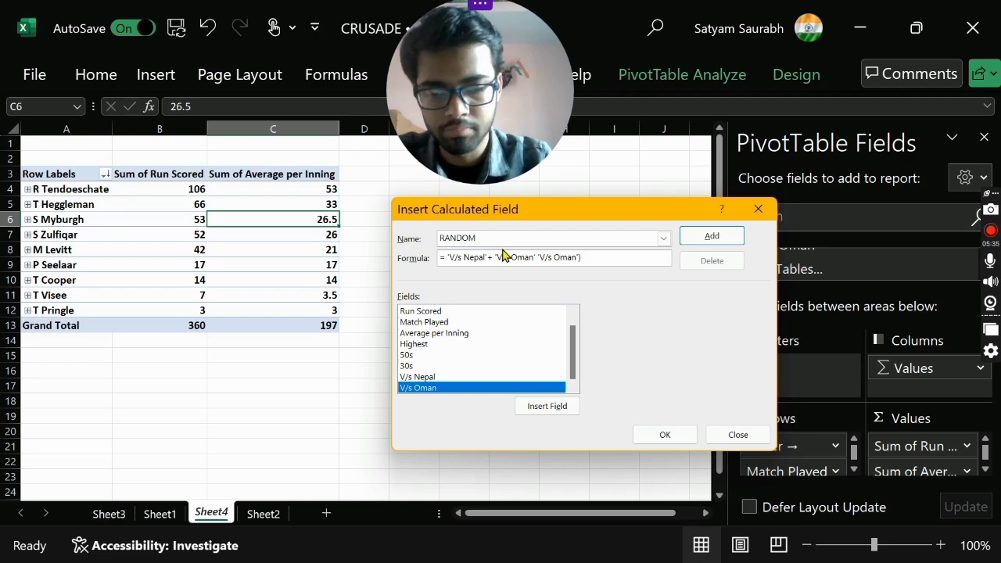
Step: Try enclosing RANDOM's formula in parentheses, and clear the formula back to the equals sign
type("('")
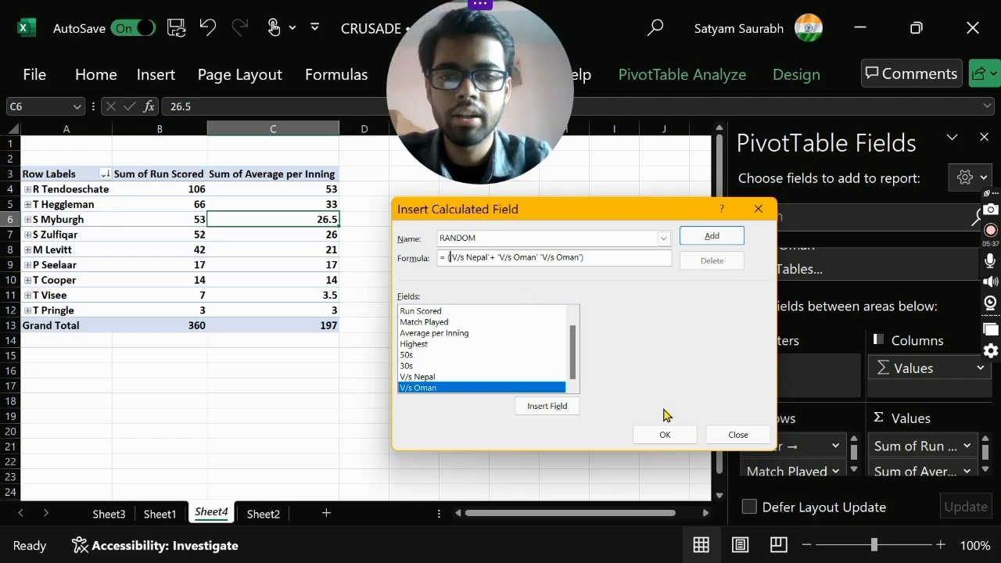
left_click(663, 434)
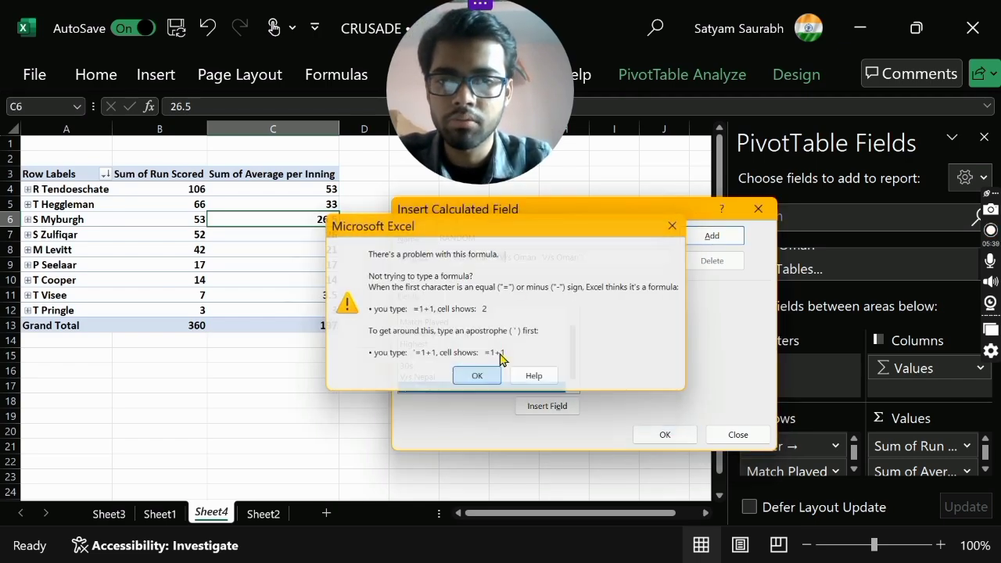
left_click(474, 376)
left_click_drag(602, 259, 430, 260)
key("BackSpace")
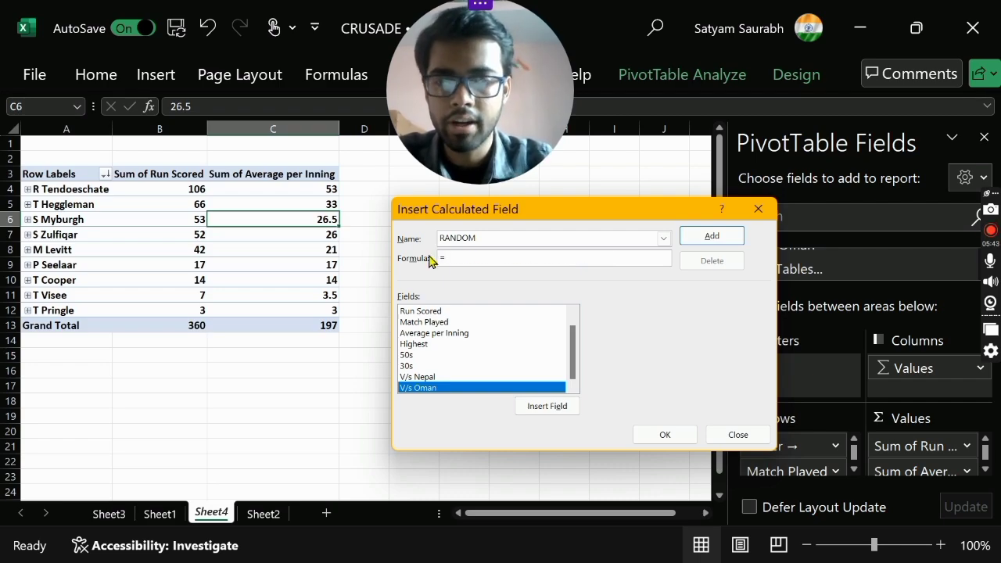
Step: Set RANDOM's formula to = 'V/s Nepal' + 'V/s Oman' and insert the calculated field into the PivotTable
left_click(426, 377)
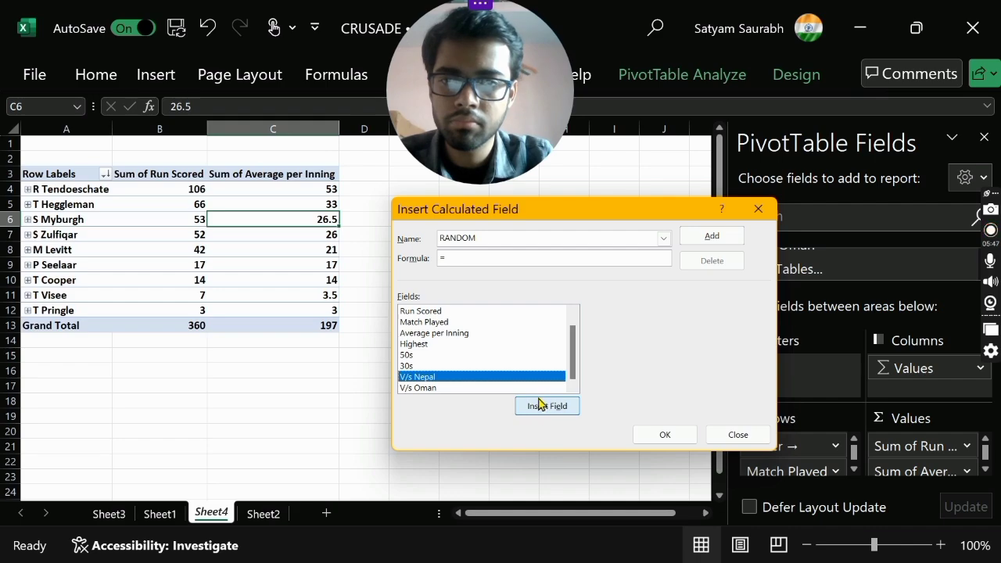
double_click(464, 382)
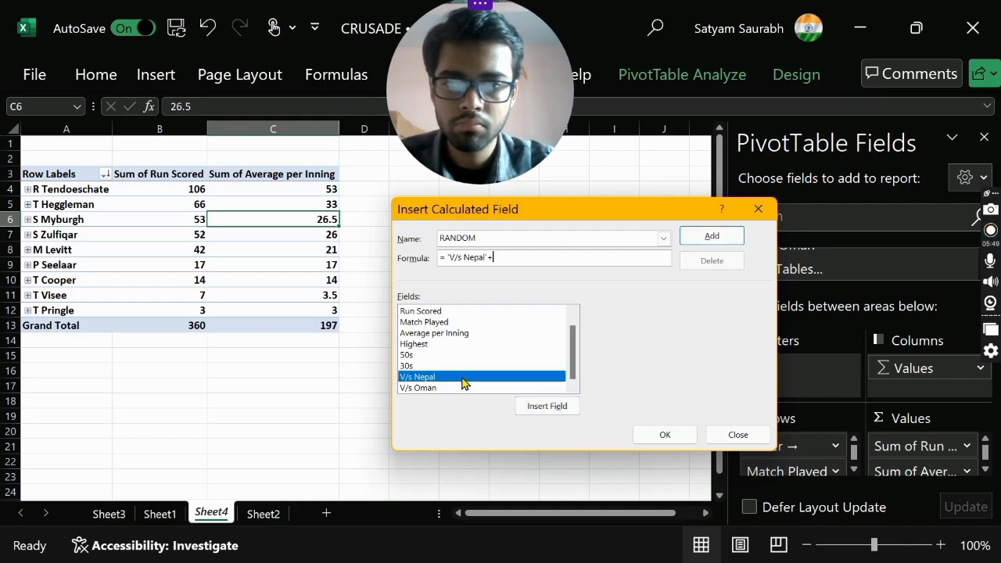
type("+")
left_click(451, 388)
left_click(546, 407)
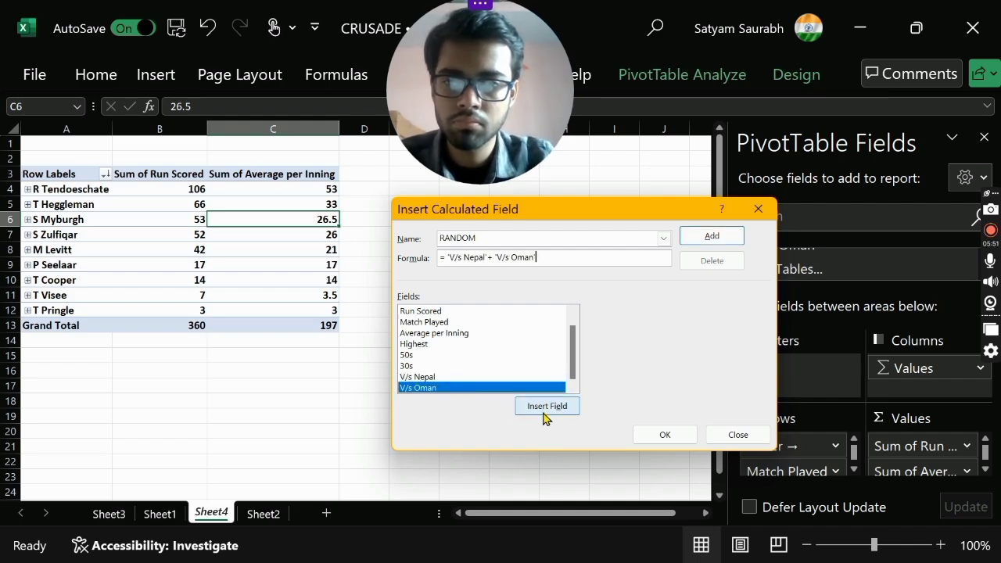
left_click(547, 408)
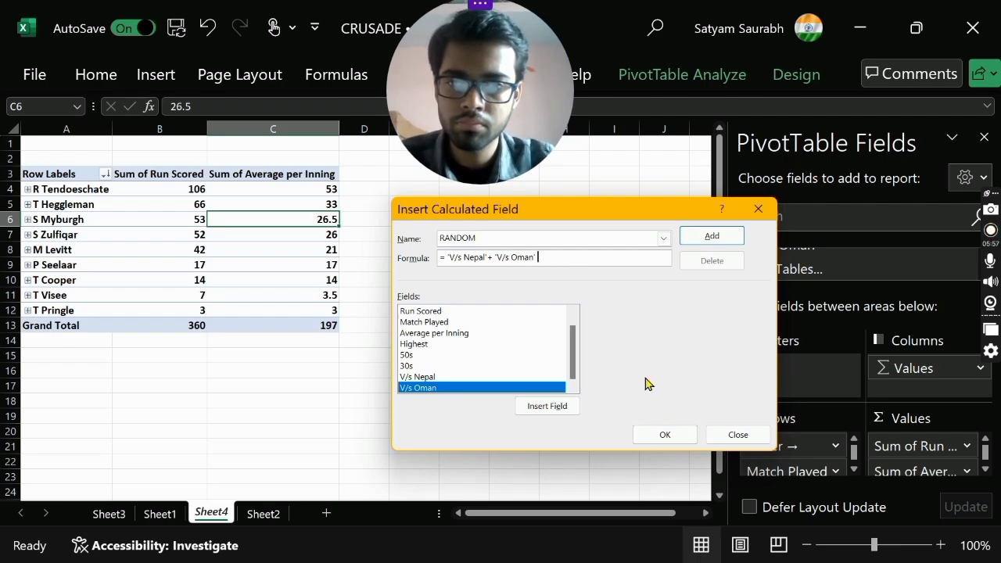
left_click(664, 434)
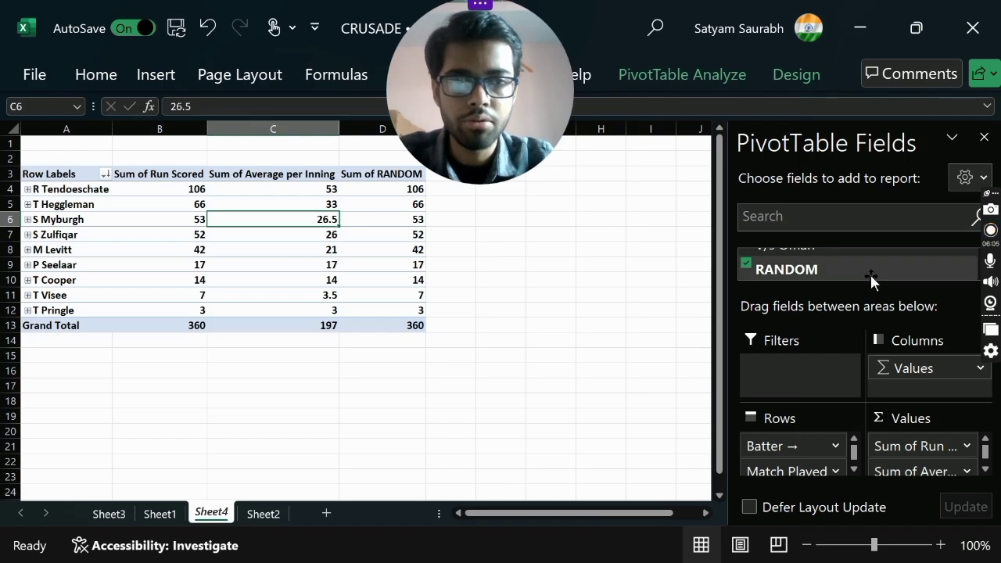
Step: Add V/s Nepal as a value field after Run Scored and include the V/s Oman field in the PivotTable
scroll(869, 272, "up", 1)
scroll(815, 273, "up", 1)
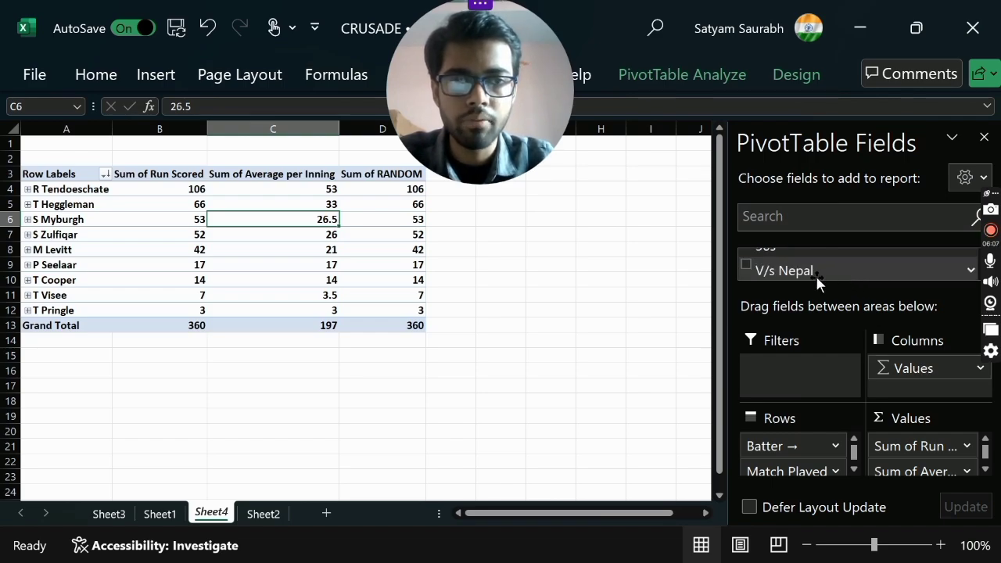
left_click_drag(813, 273, 914, 461)
scroll(801, 270, "down", 1)
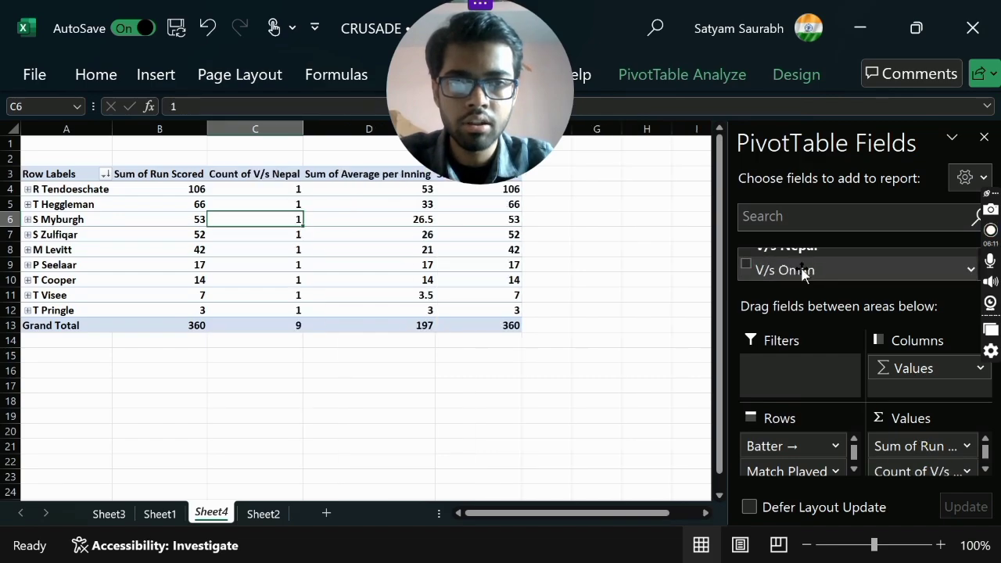
left_click(747, 267)
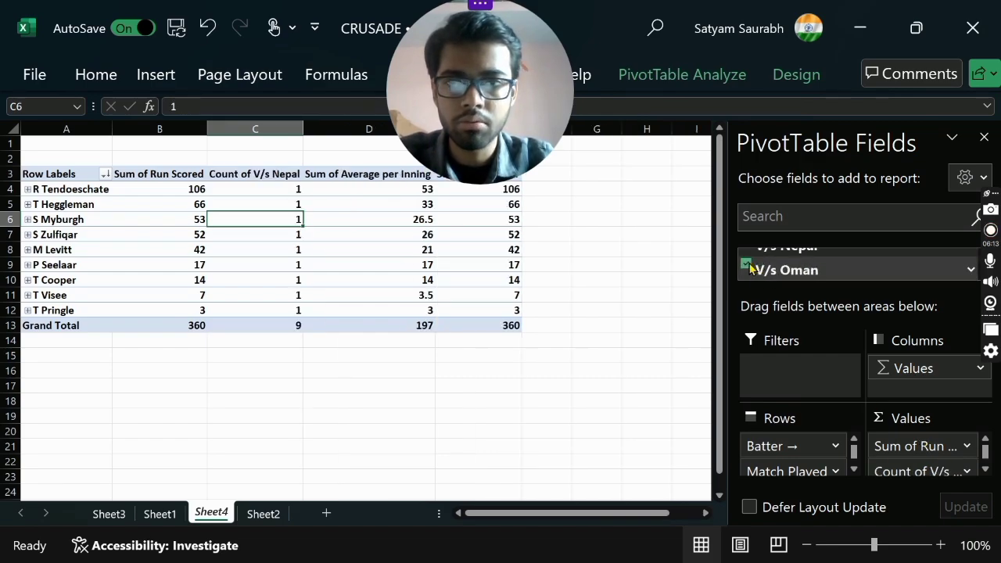
Step: Remove the V/s Nepal value field from the PivotTable
left_click_drag(461, 138, 490, 139)
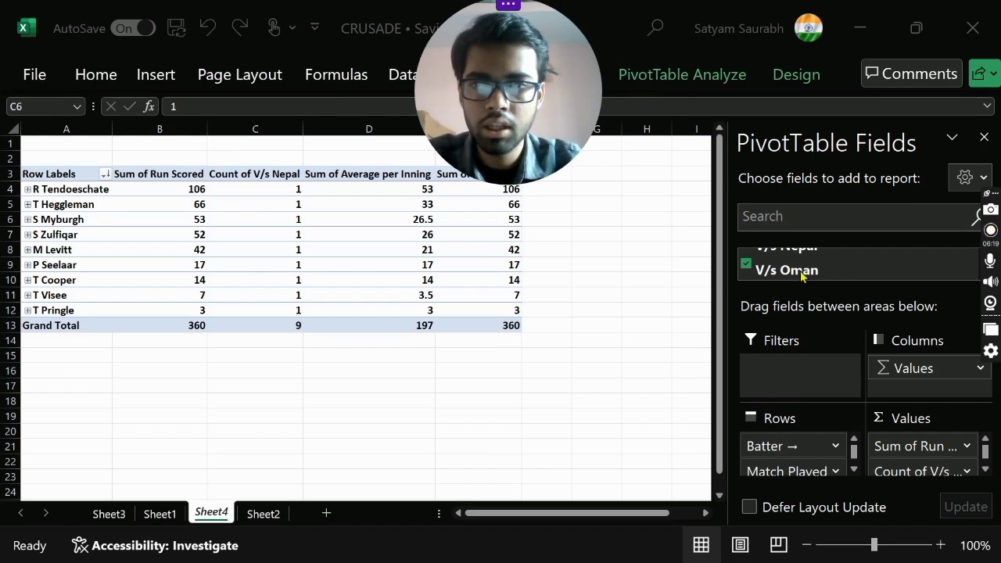
left_click(744, 264)
left_click(745, 264)
scroll(762, 269, "down", 1)
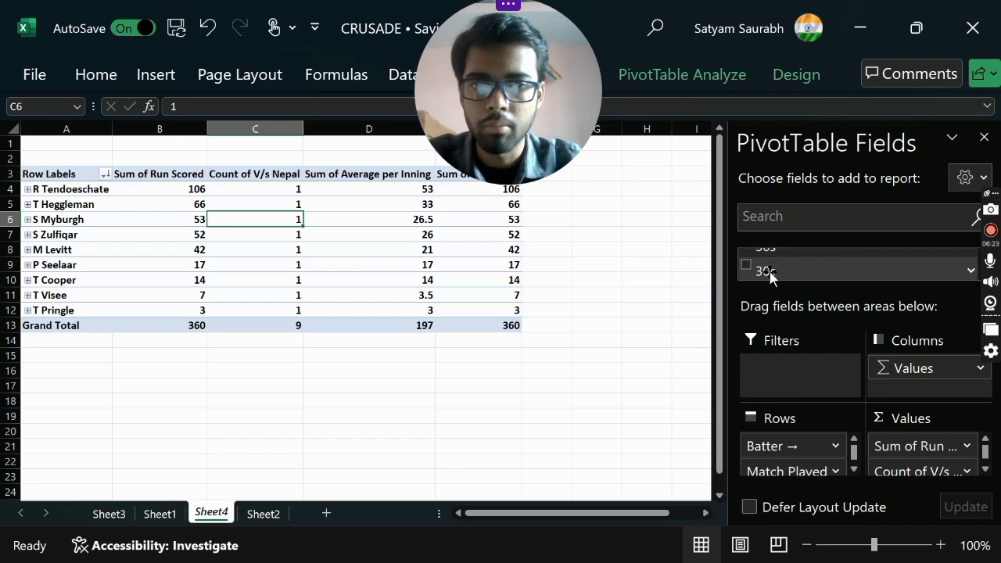
scroll(759, 270, "up", 1)
scroll(766, 274, "up", 1)
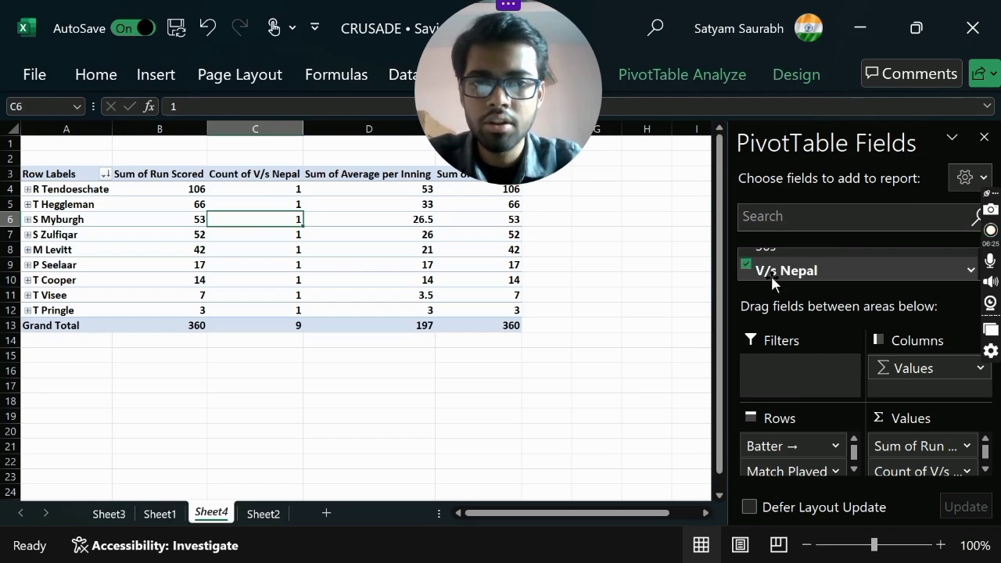
left_click(745, 265)
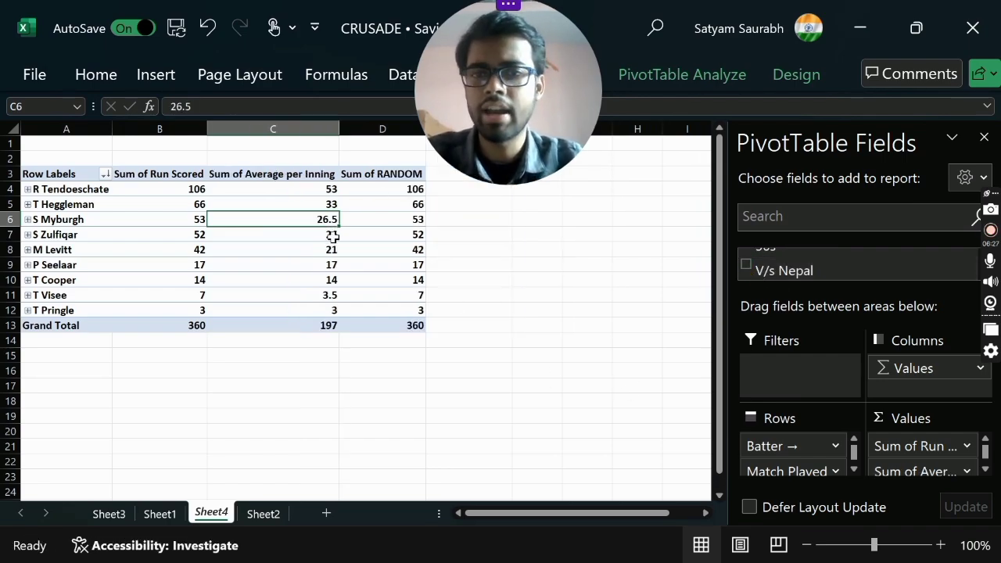
Step: Examine the Sum of RANDOM values per batter in the PivotTable, with the field list hidden
left_click(495, 307)
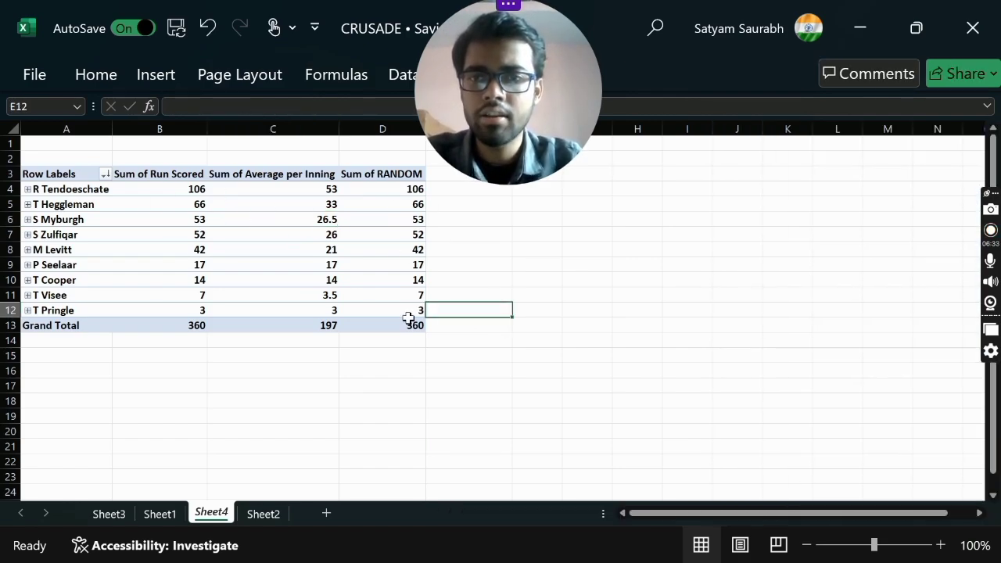
mouse_move(409, 312)
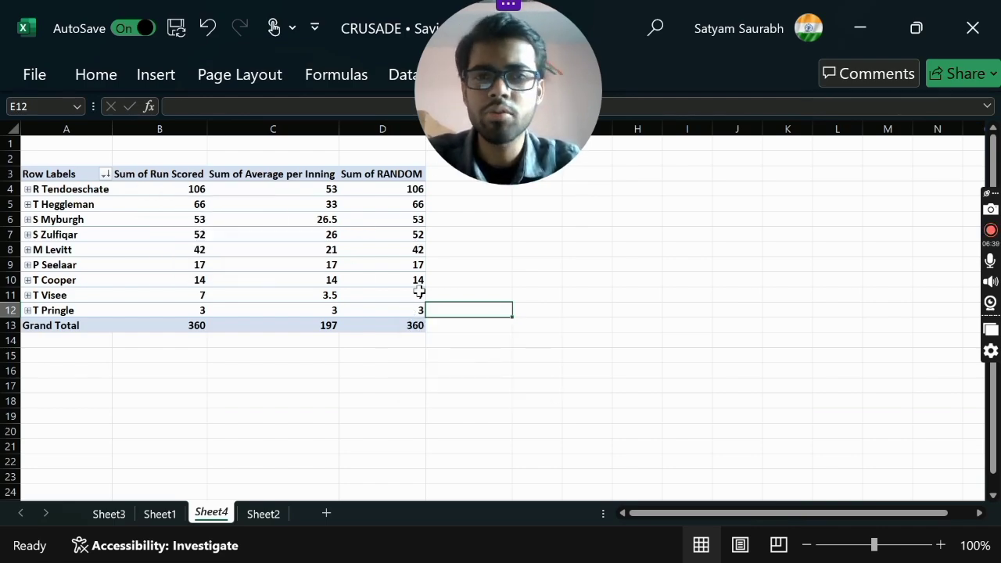
mouse_move(419, 291)
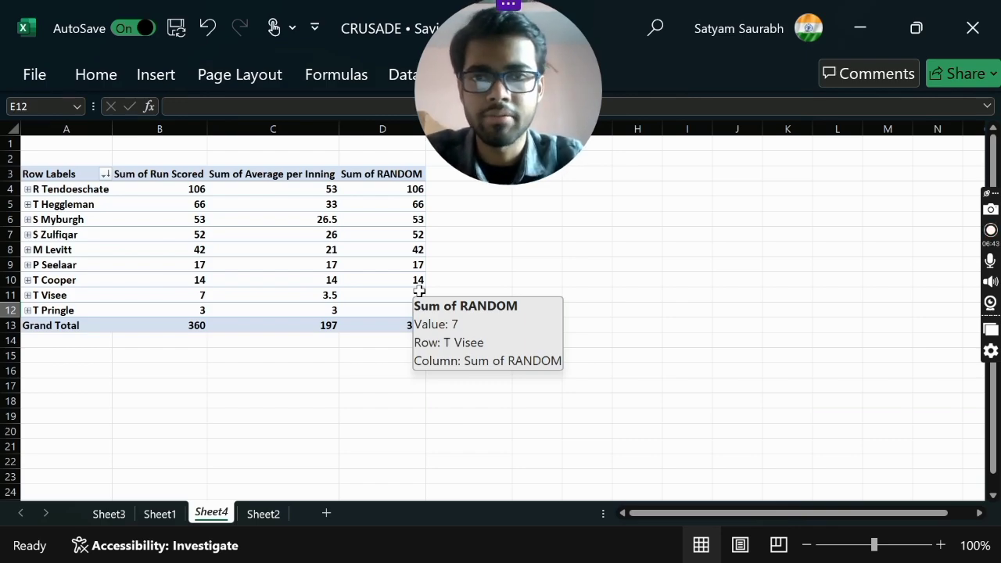
Step: Open the Insert Calculated Field dialog for the PivotTable and close it without adding another field
left_click(117, 234)
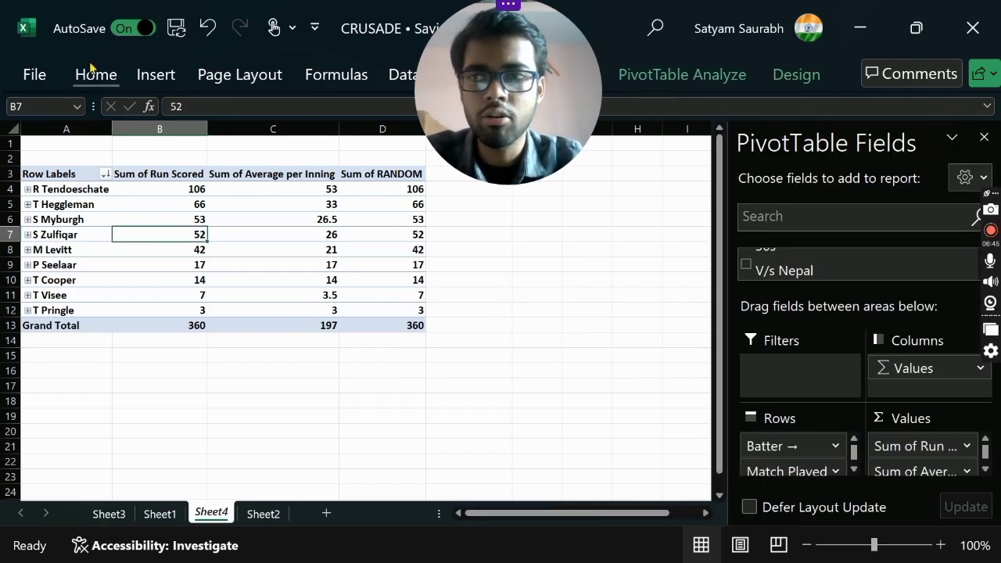
left_click(92, 73)
left_click(681, 74)
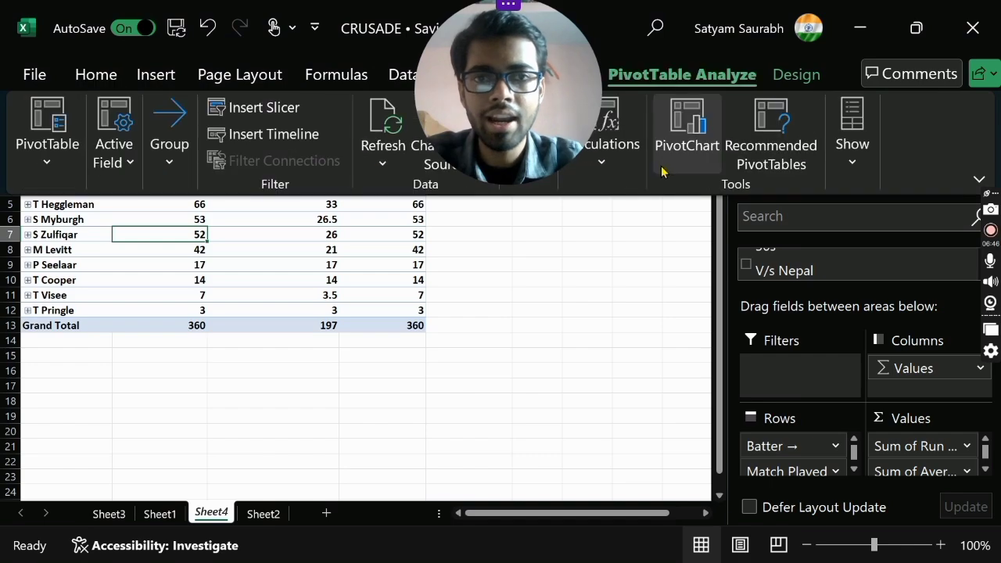
left_click(615, 175)
left_click(633, 267)
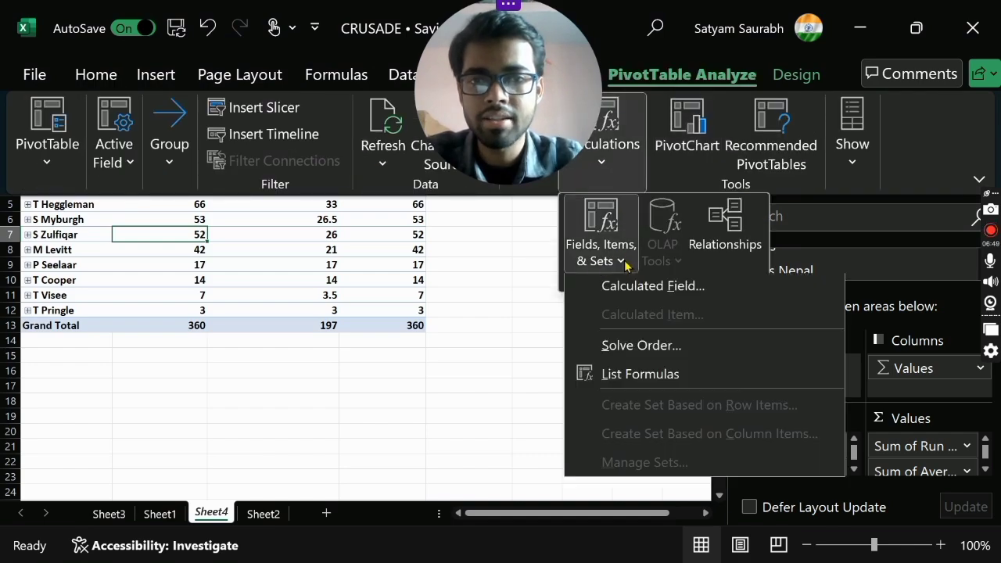
left_click(649, 303)
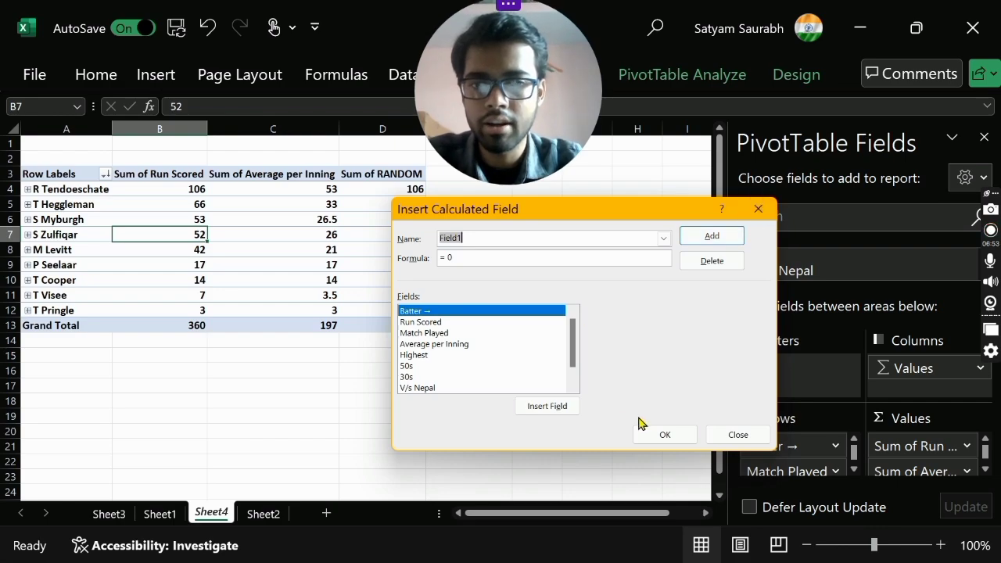
left_click(755, 213)
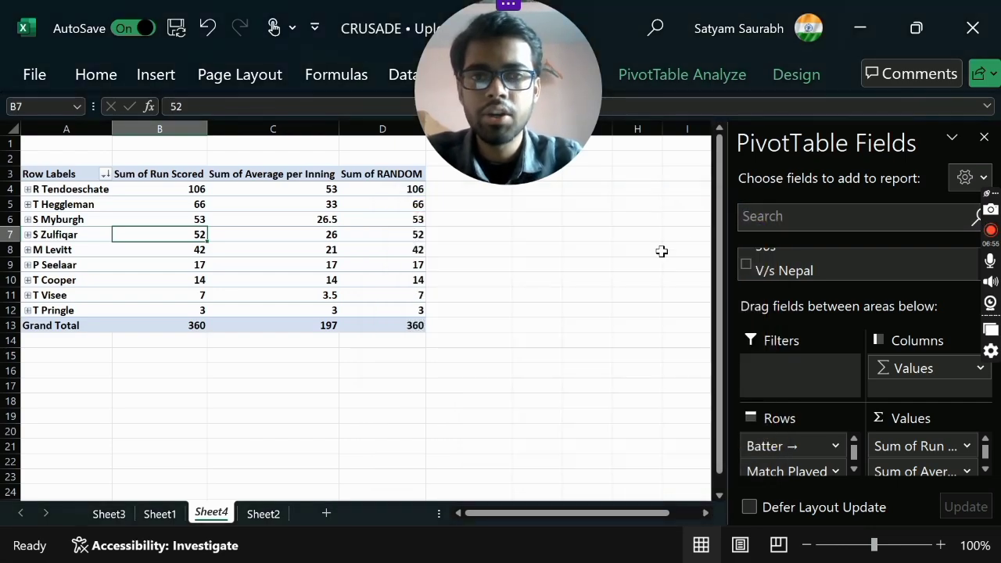
Step: Compare the PivotTable on Sheet4 with the contents of Sheet1 and Sheet3, ending on the source table in Sheet2
left_click(263, 513)
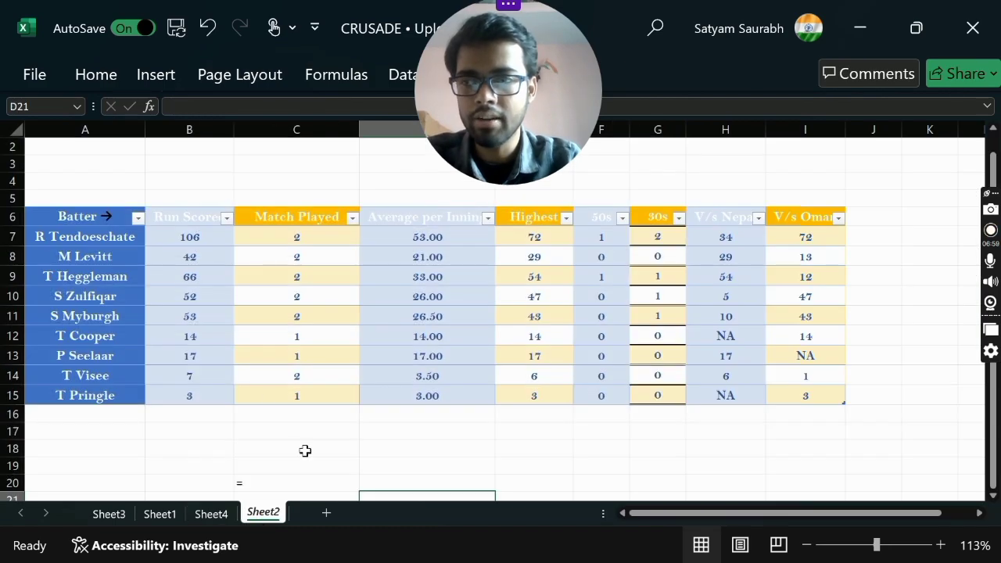
left_click(211, 514)
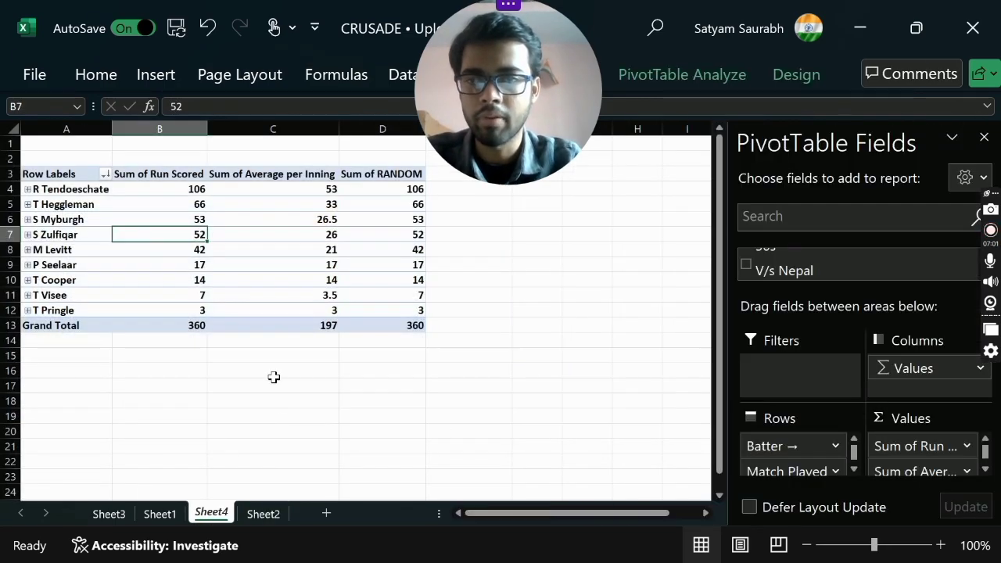
left_click(160, 515)
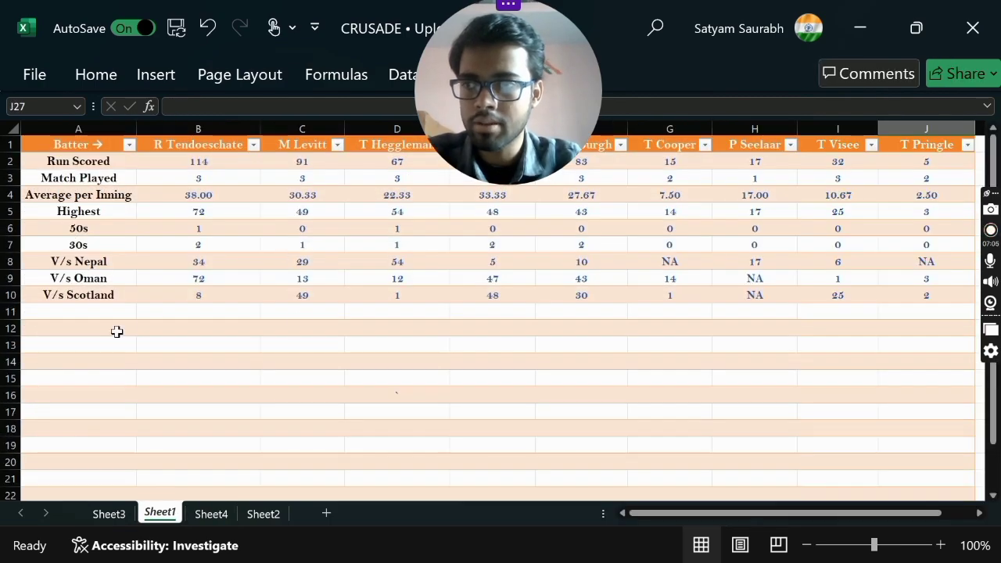
left_click(103, 517)
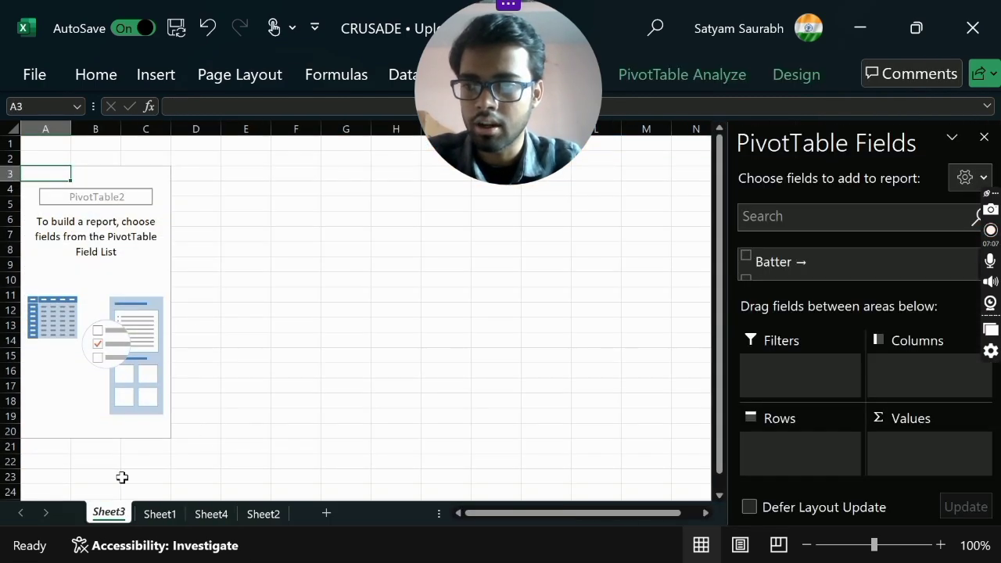
left_click(211, 516)
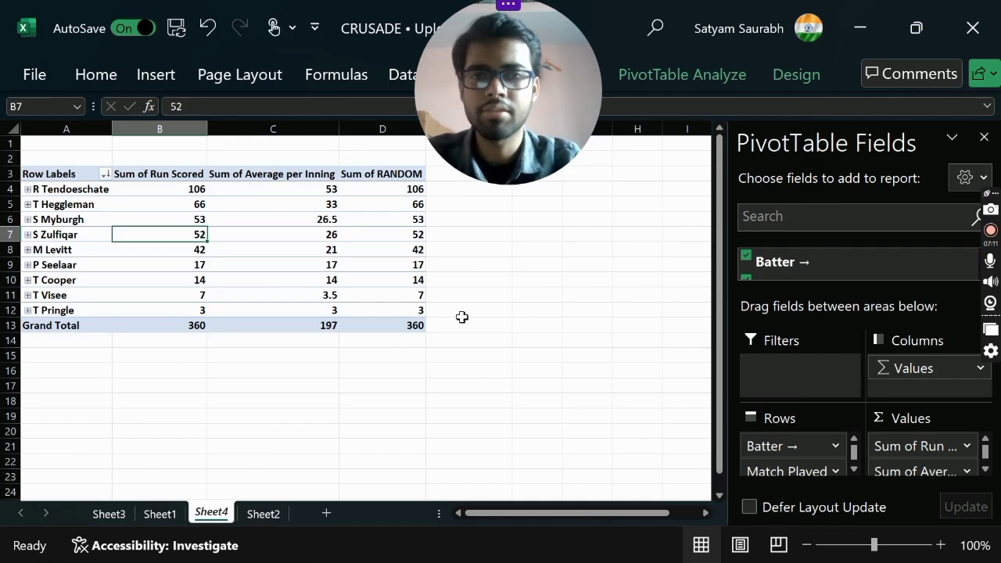
left_click(278, 515)
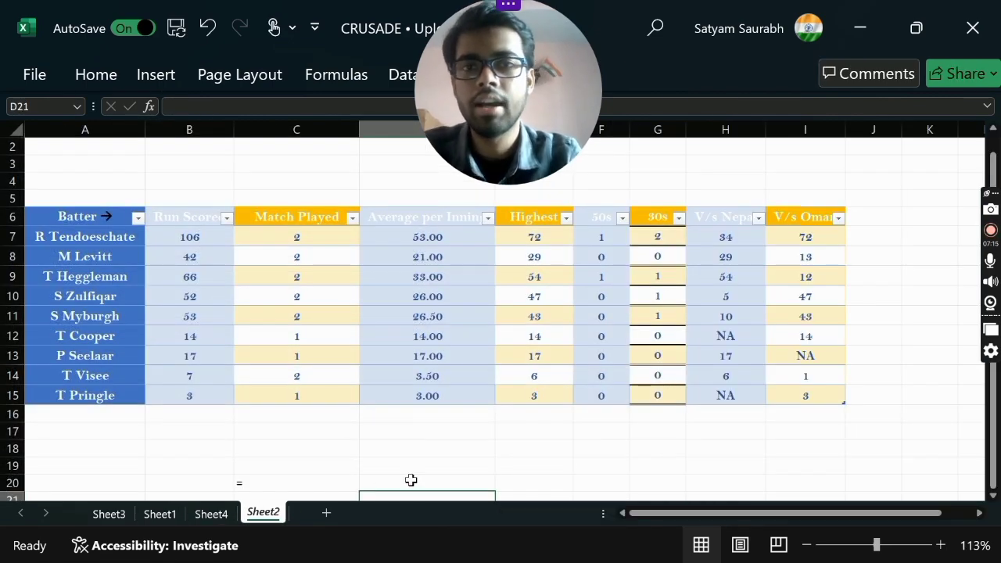